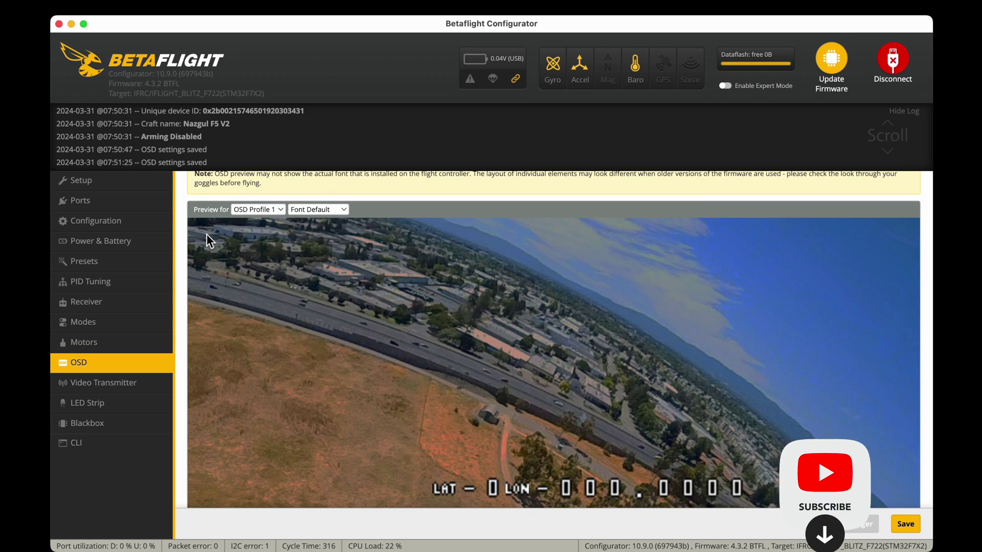
Step: Place the GPS longitude element directly below the latitude in the preview's upper-left corner and save the OSD settings
scroll(332, 344, "down", 2)
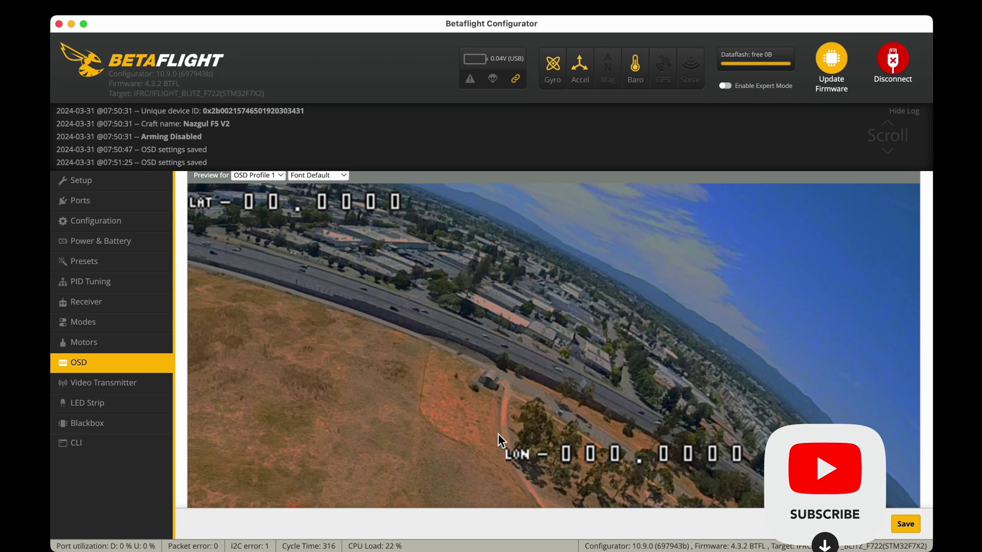
left_click_drag(512, 452, 208, 245)
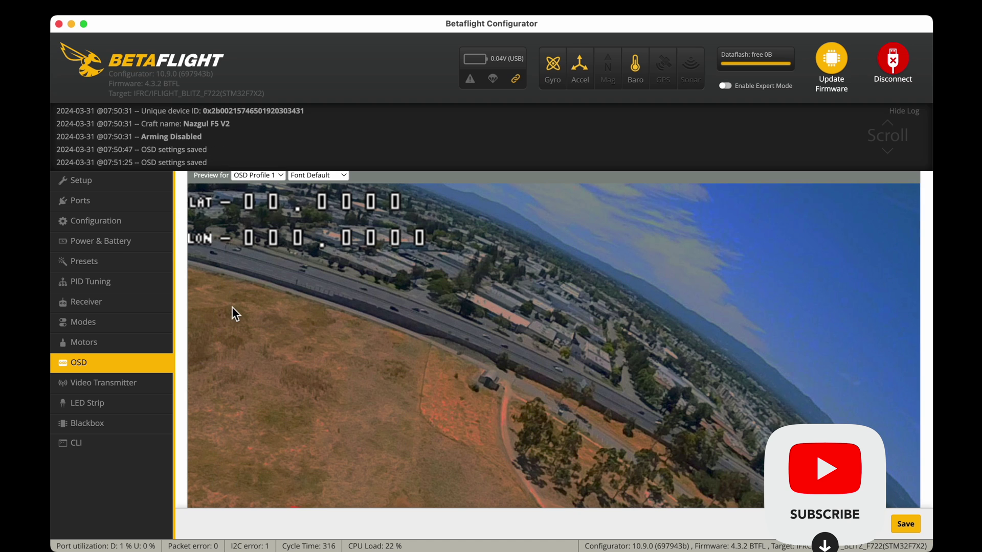
scroll(232, 314, "down", 12)
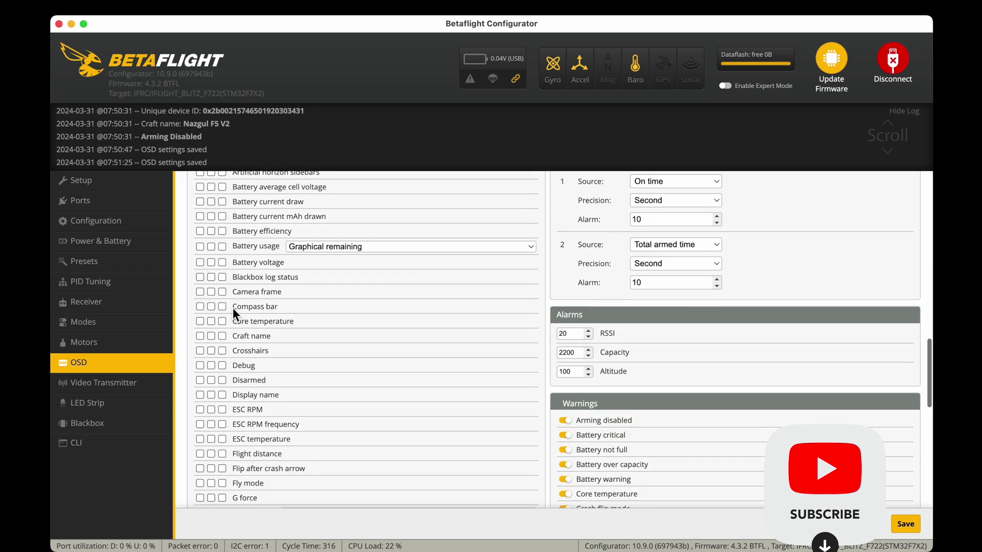
scroll(233, 310, "down", 4)
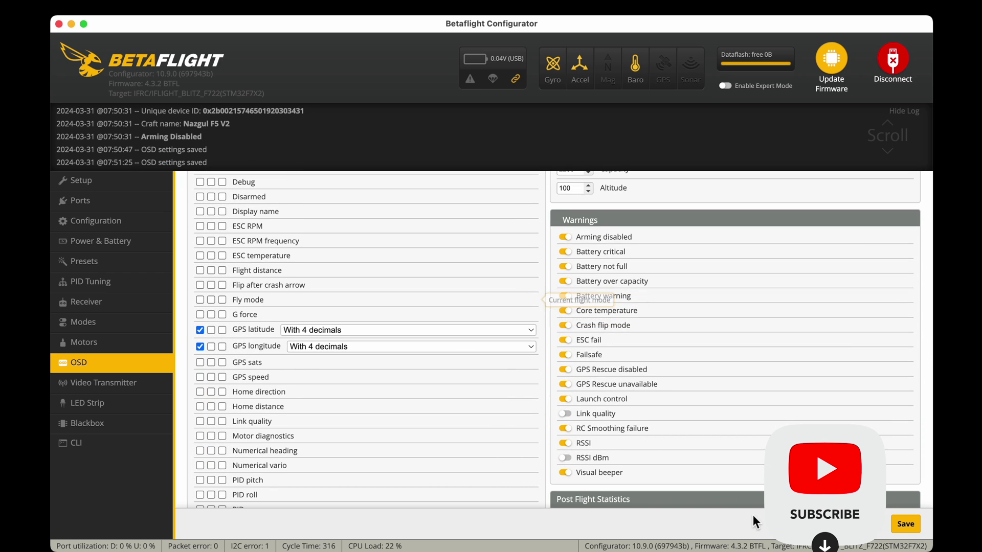
left_click(911, 530)
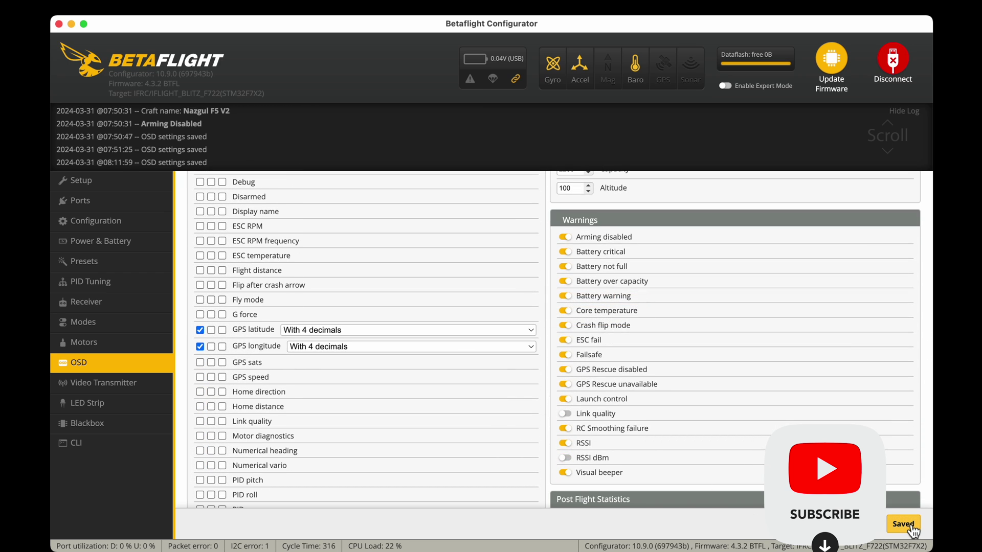
Step: Enable the Battery average cell voltage element for OSD profile 1 and check it in the preview
scroll(298, 373, "up", 3)
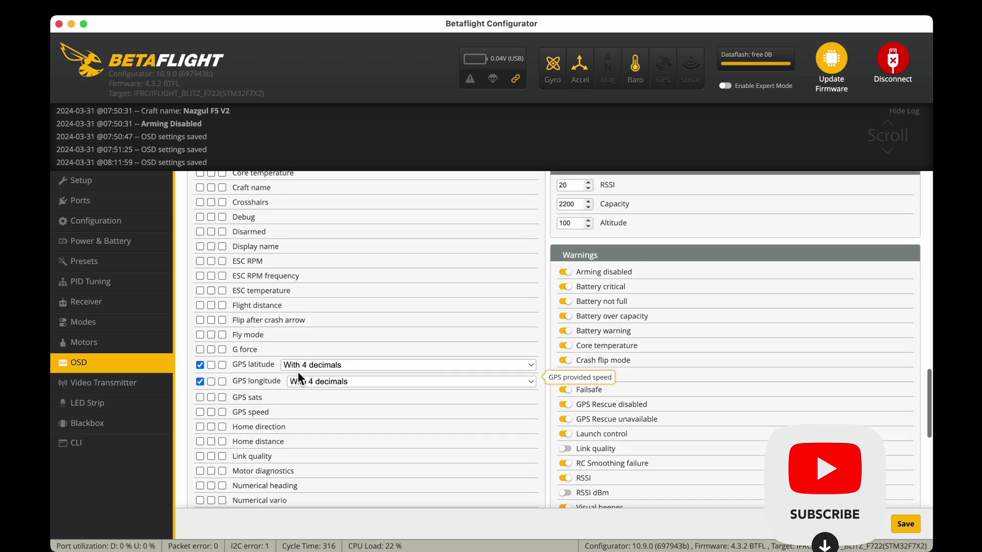
scroll(299, 374, "up", 5)
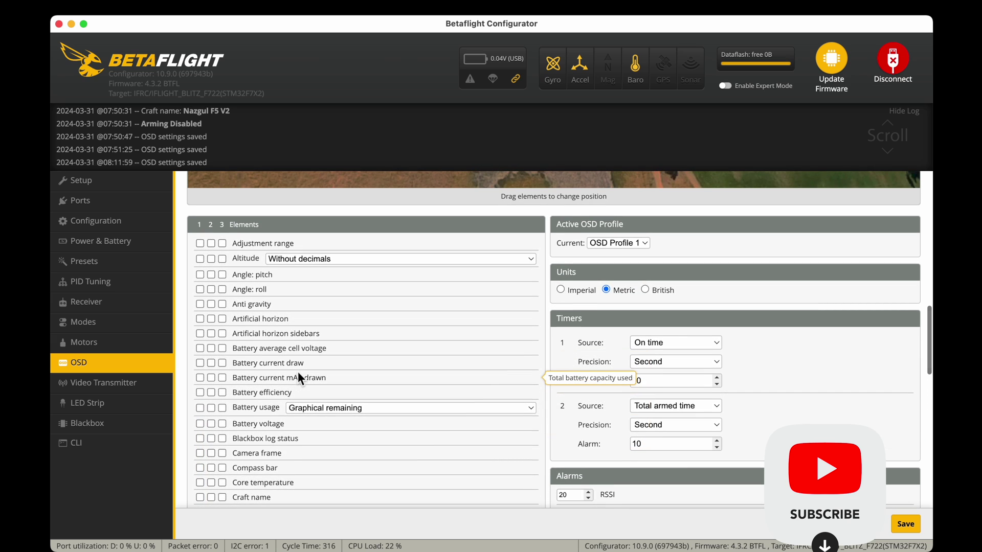
scroll(213, 325, "down", 1)
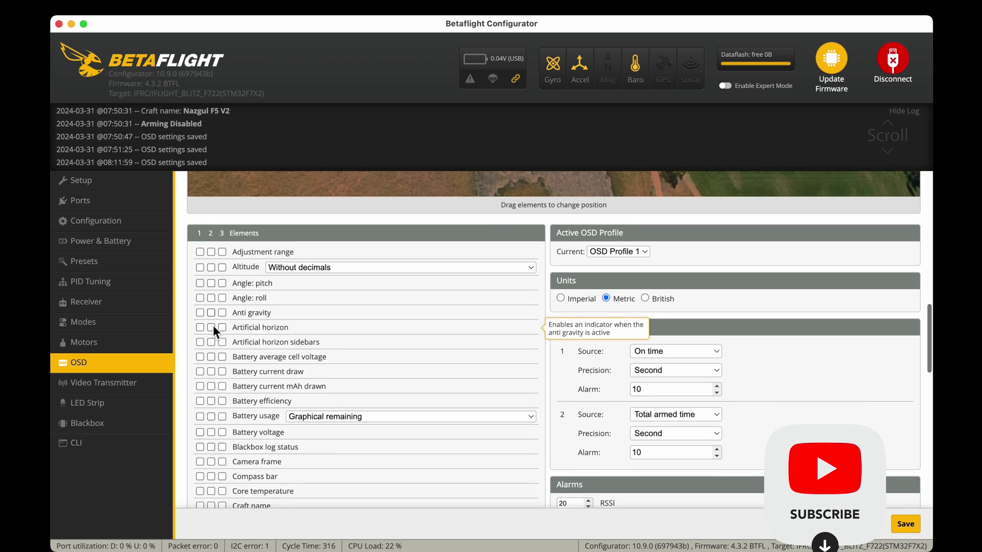
scroll(199, 328, "down", 2)
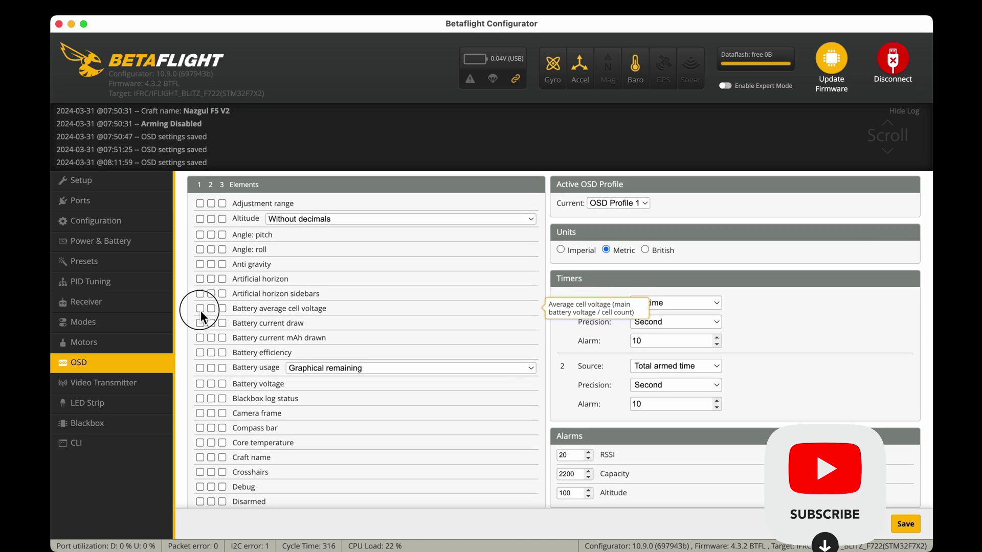
left_click(200, 309)
scroll(314, 260, "up", 15)
scroll(314, 261, "down", 13)
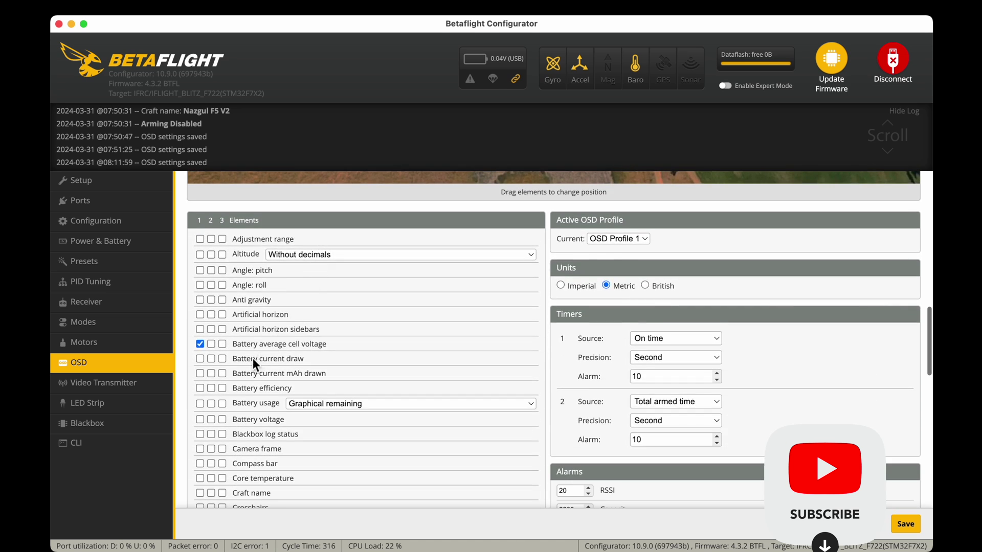
Step: Try out the Battery current draw and Battery current mAh drawn elements in OSD profile 1
left_click(200, 359)
scroll(266, 294, "up", 8)
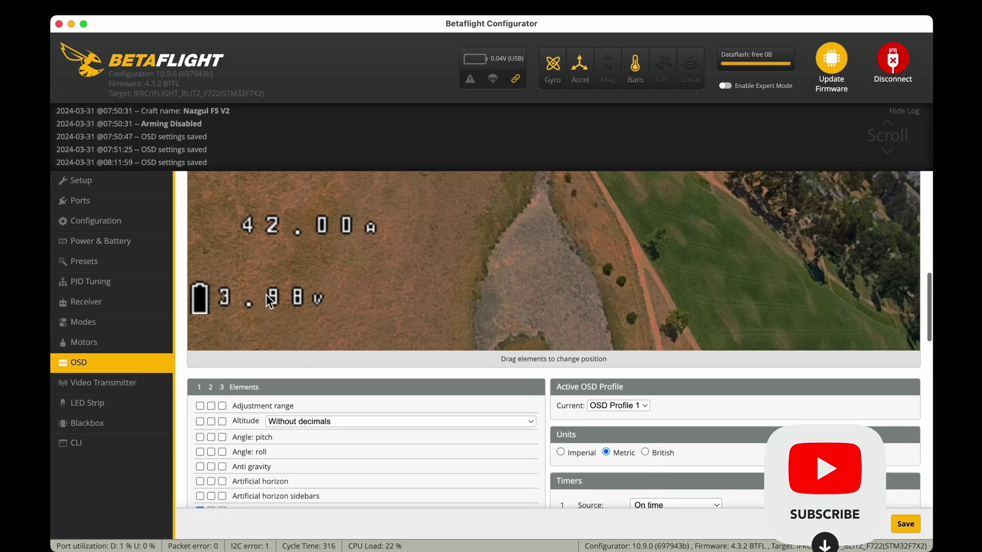
scroll(266, 297, "down", 8)
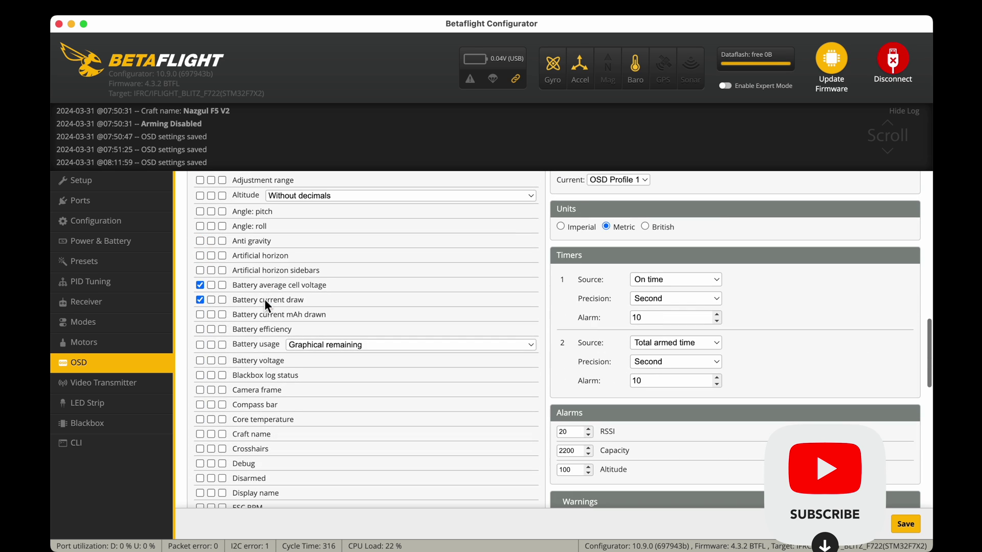
left_click(200, 317)
scroll(238, 283, "up", 8)
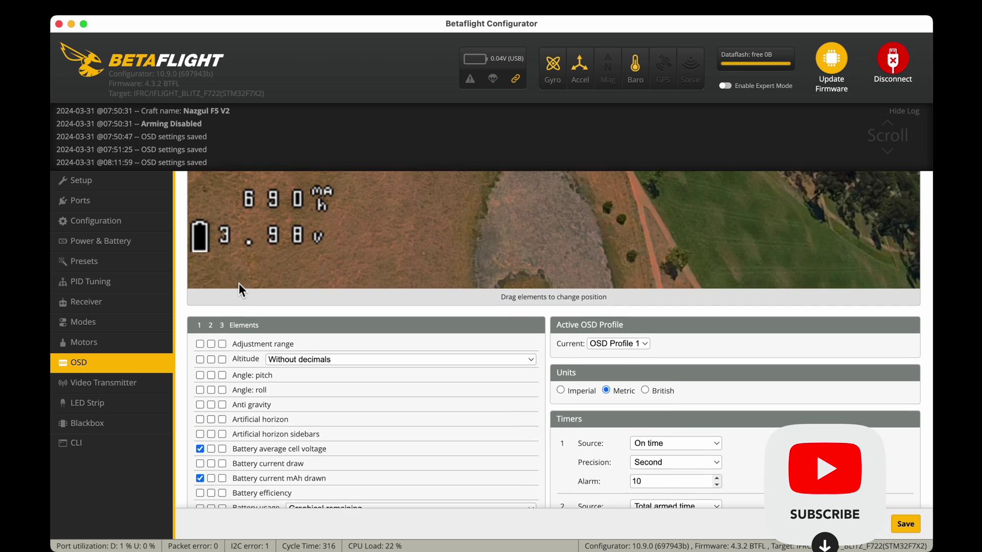
scroll(243, 290, "down", 8)
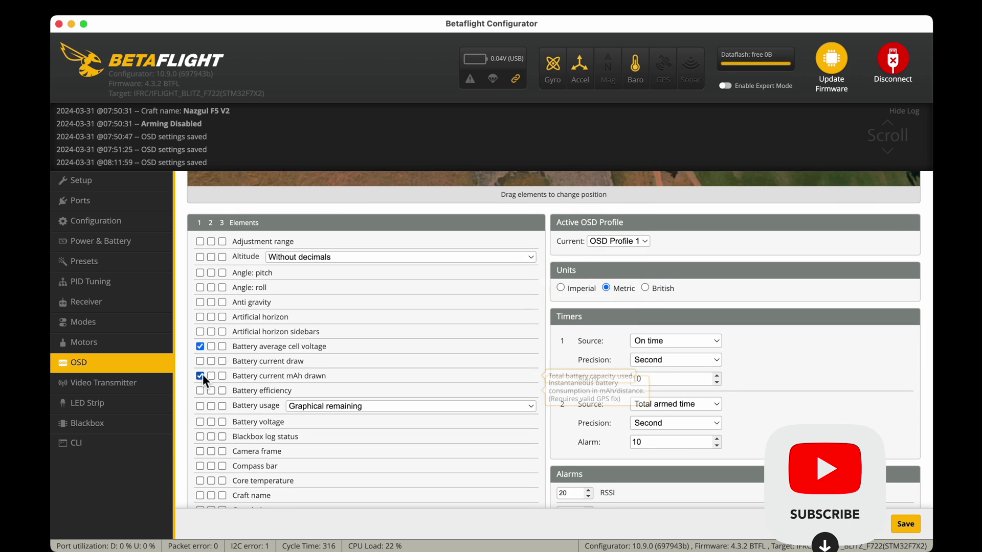
Step: Try out the Battery efficiency and Battery usage elements in OSD profile 1
left_click(200, 391)
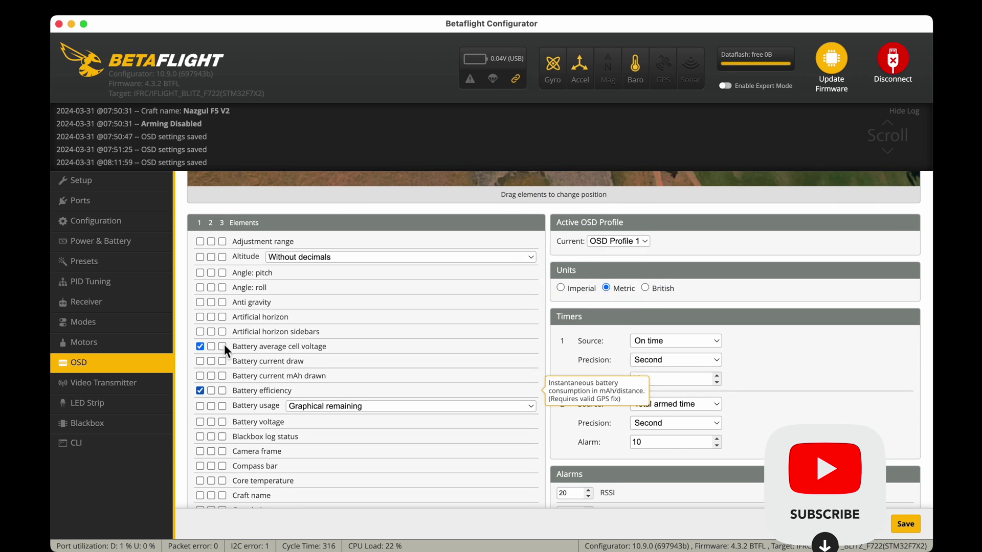
scroll(224, 345, "up", 8)
scroll(224, 345, "down", 8)
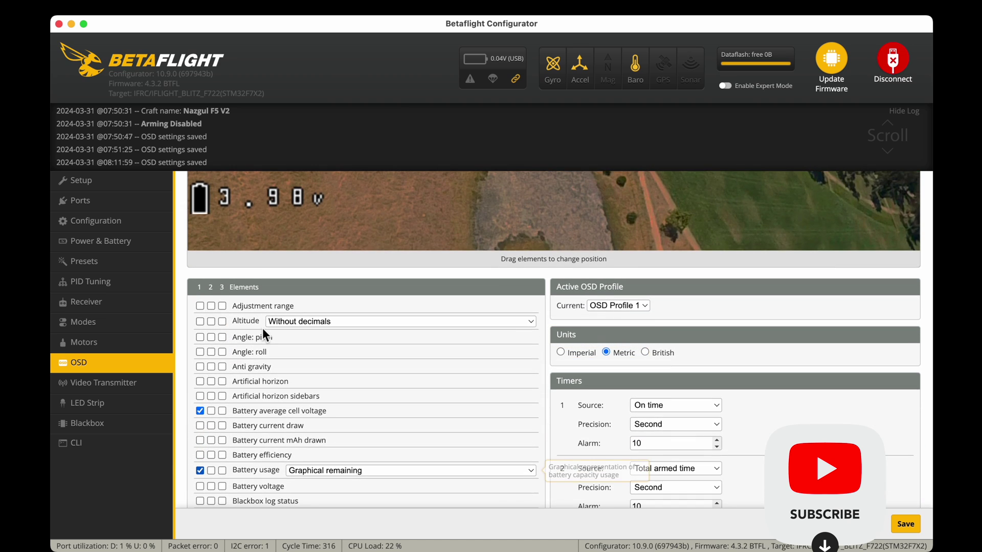
scroll(262, 327, "up", 8)
scroll(263, 327, "down", 8)
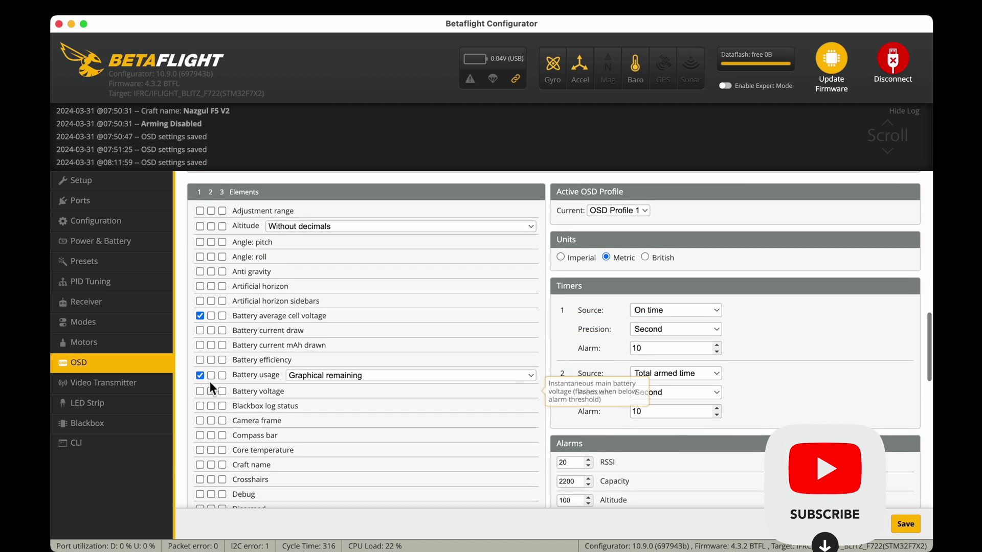
Step: Enable Battery voltage for OSD profile 1 and place it directly above the average cell voltage in the preview's lower-left corner
left_click(200, 391)
scroll(225, 355, "up", 8)
scroll(225, 355, "up", 5)
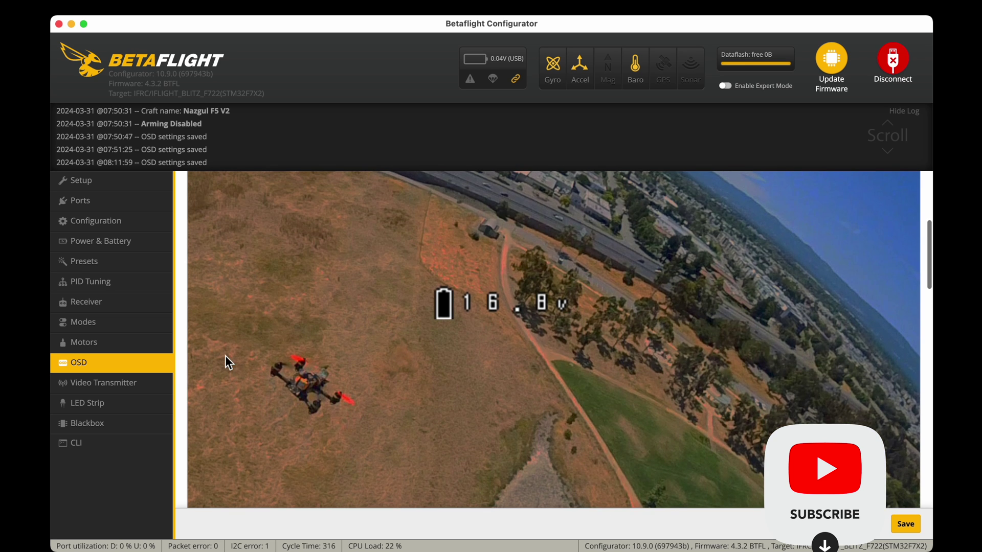
scroll(419, 346, "down", 5)
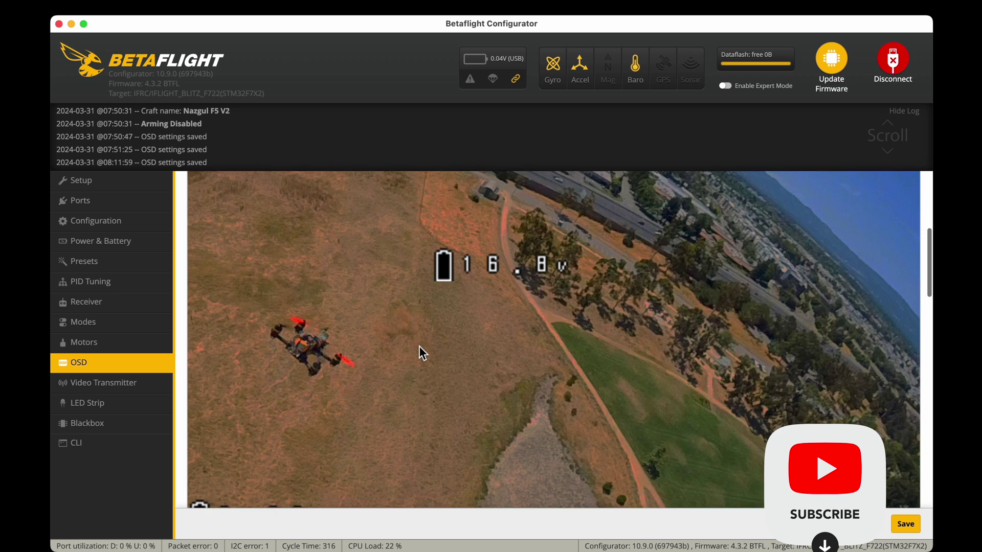
left_click_drag(450, 188, 199, 404)
Step: Enable the Crosshairs element for OSD profile 1 and check it in the preview
scroll(271, 399, "down", 6)
scroll(214, 462, "down", 7)
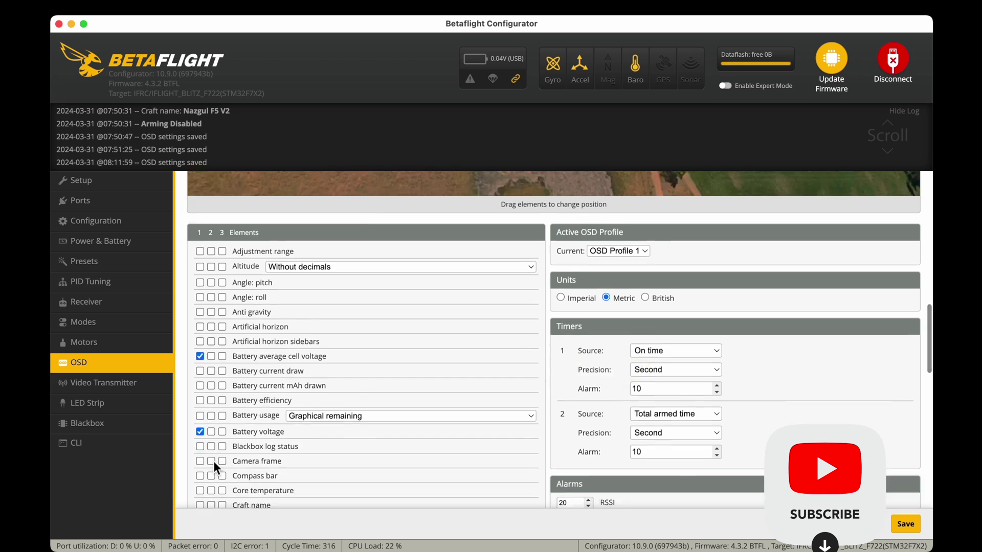
scroll(203, 439, "down", 2)
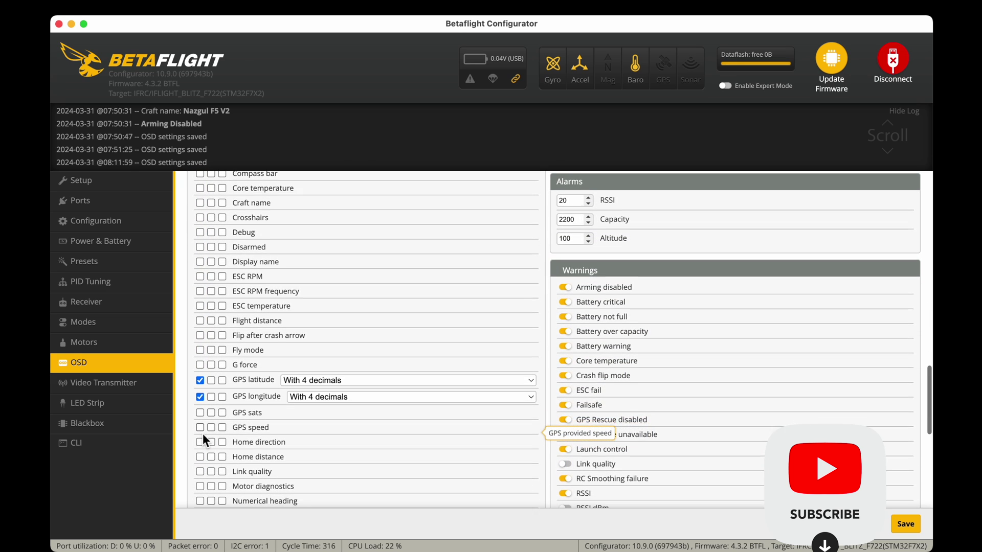
scroll(202, 434, "up", 3)
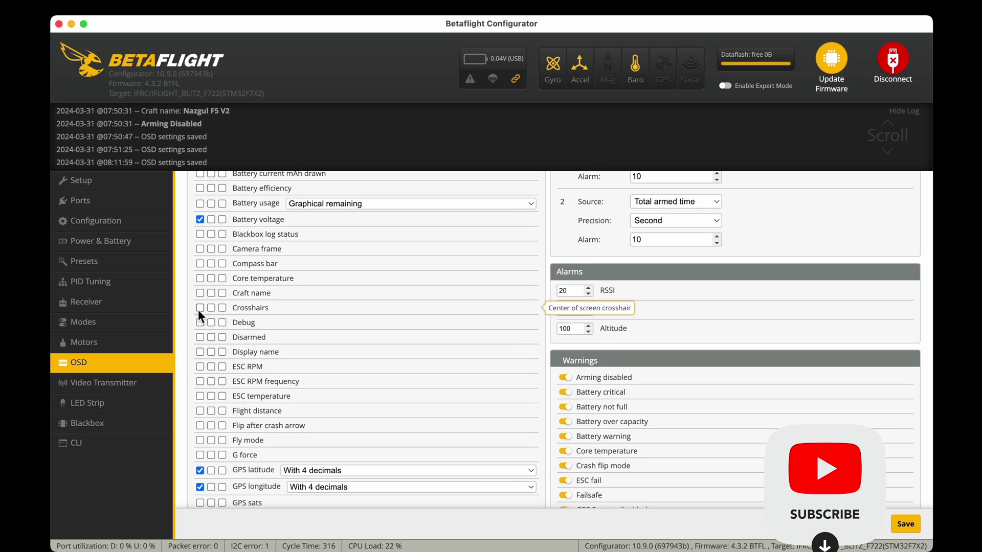
scroll(202, 302, "up", 6)
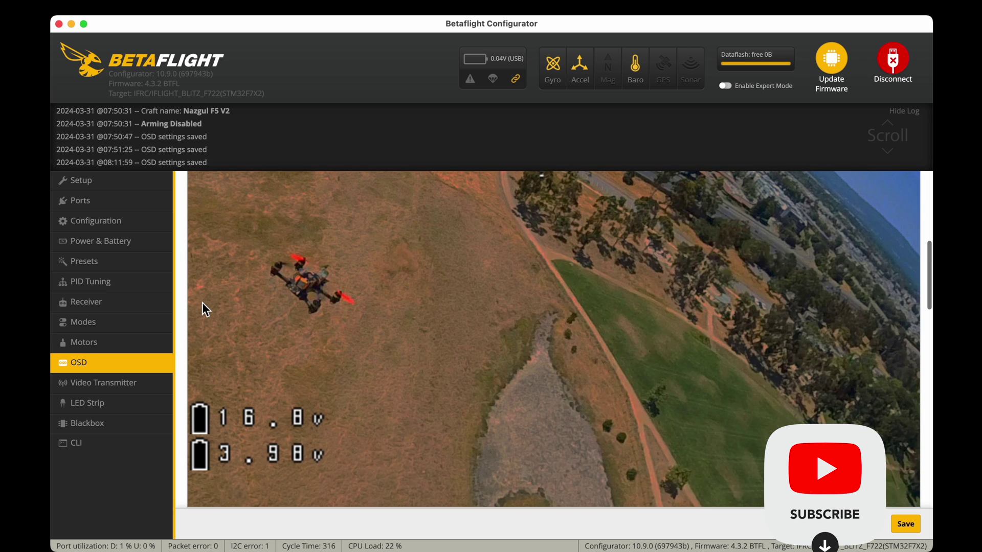
scroll(202, 302, "down", 6)
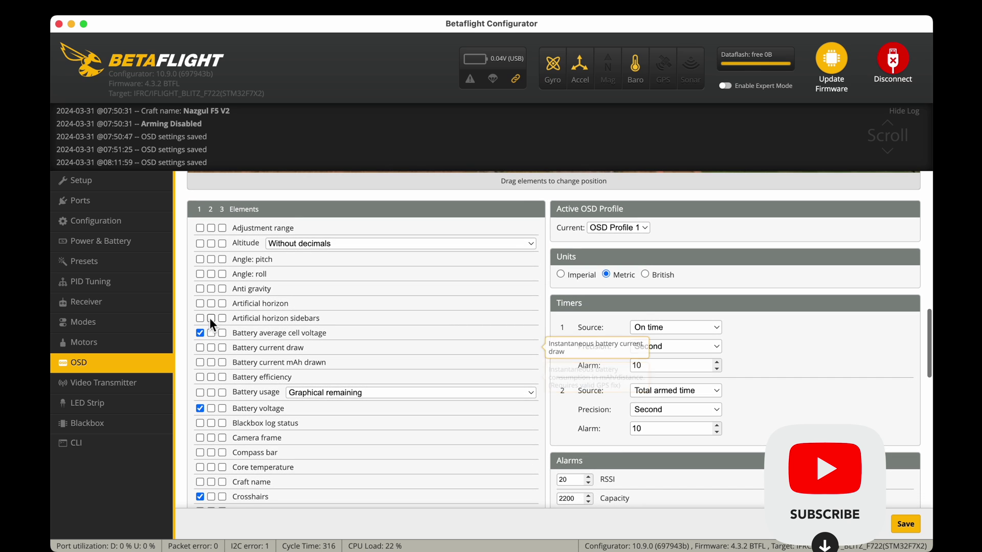
Step: Enable Battery efficiency for OSD profile 1 and place it directly above the battery voltage at the preview's lower left
scroll(210, 316, "up", 1)
scroll(202, 336, "down", 2)
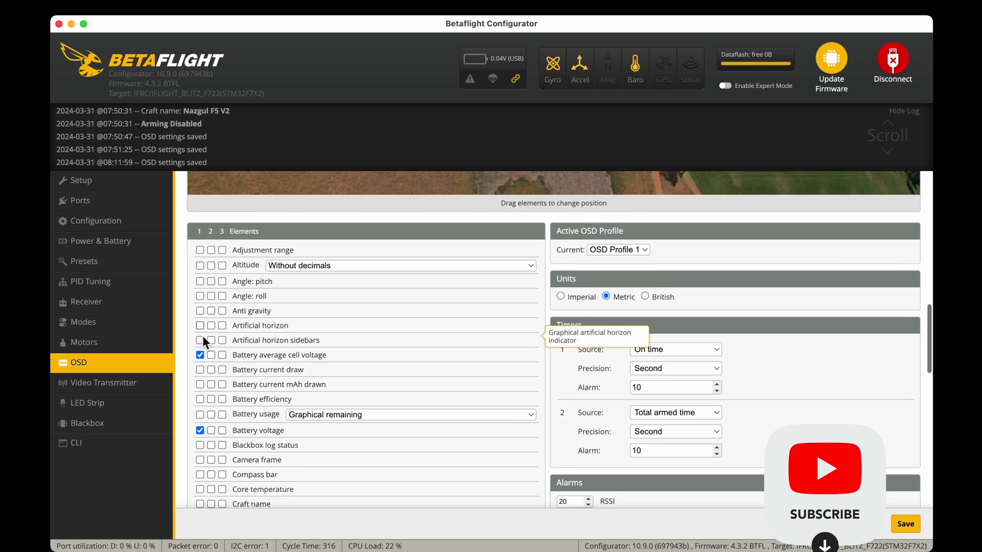
scroll(203, 336, "down", 1)
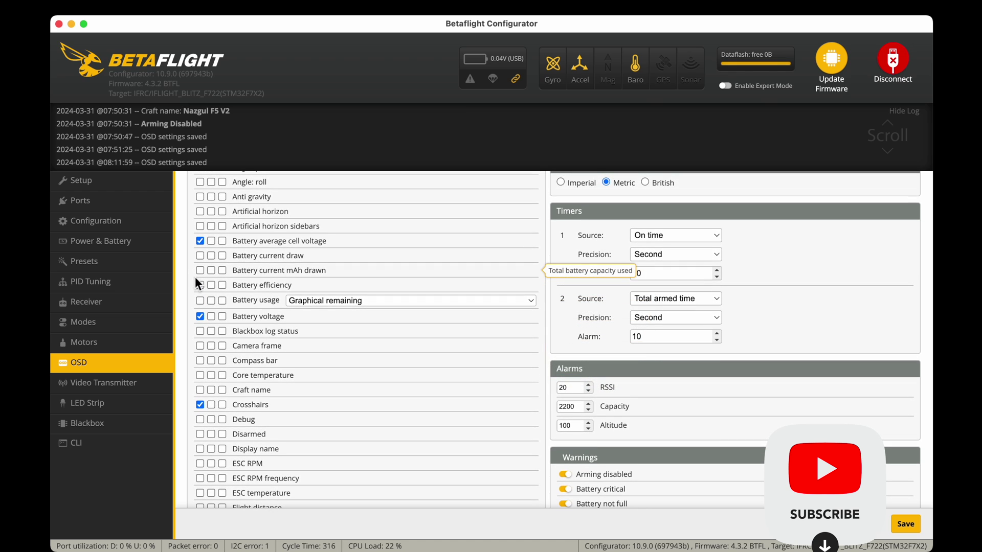
scroll(201, 318, "down", 1)
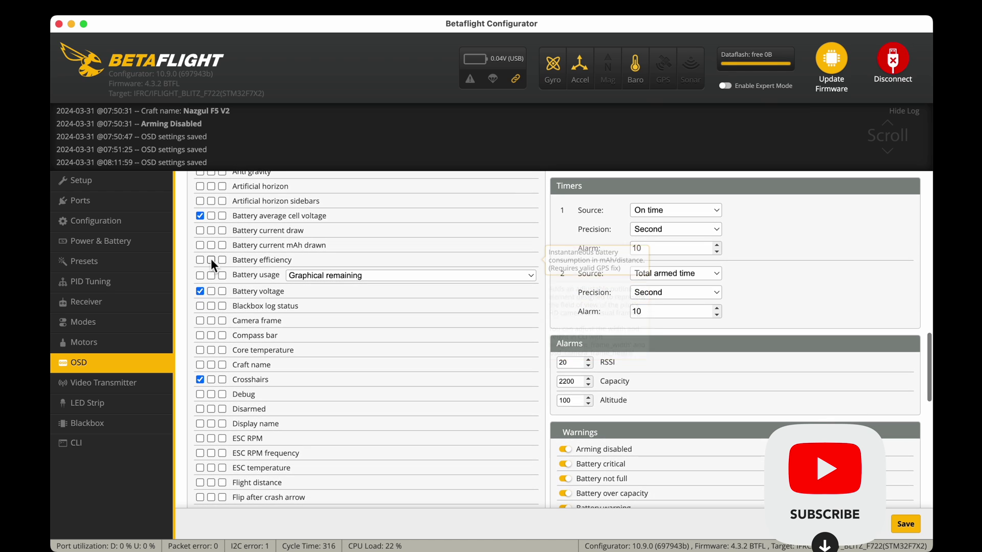
scroll(204, 254, "down", 1)
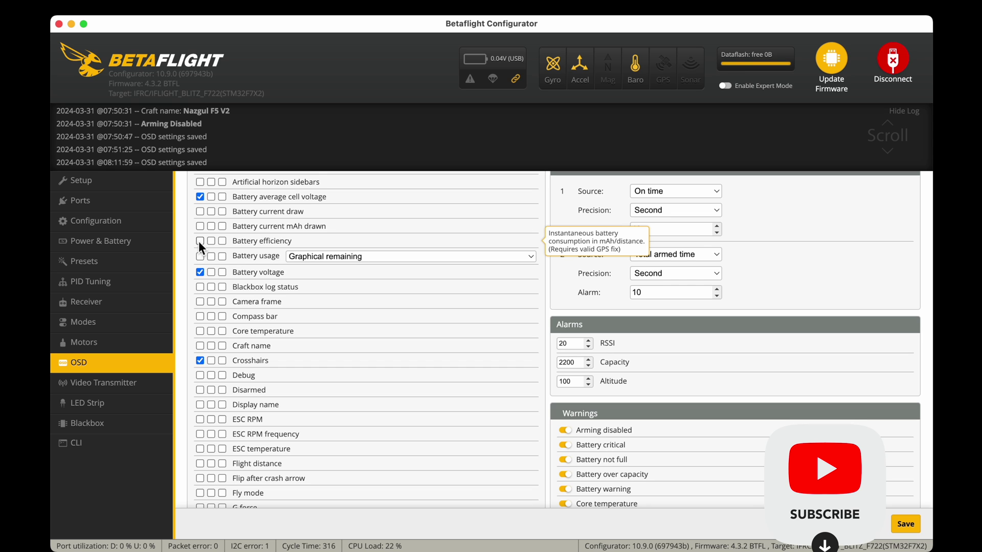
scroll(200, 241, "up", 5)
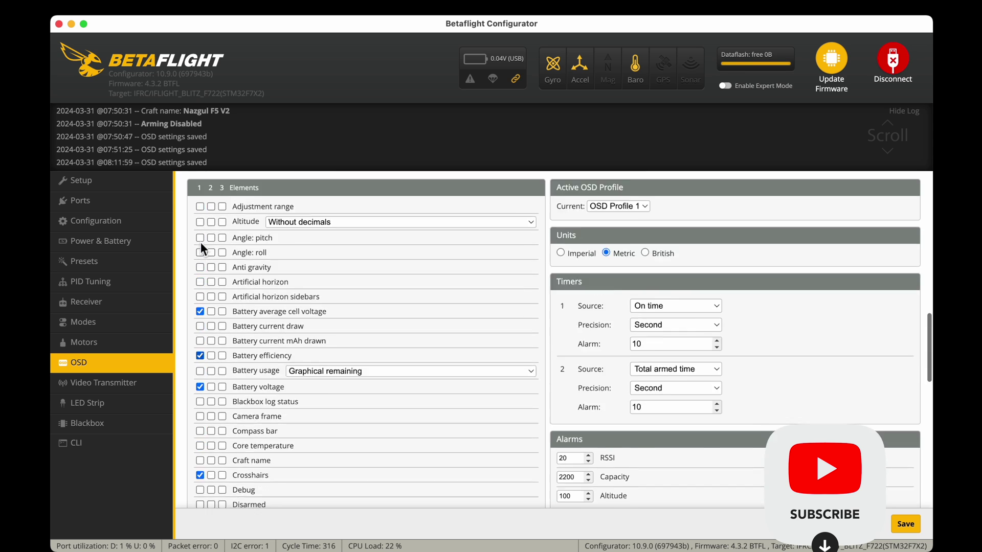
scroll(201, 240, "down", 2)
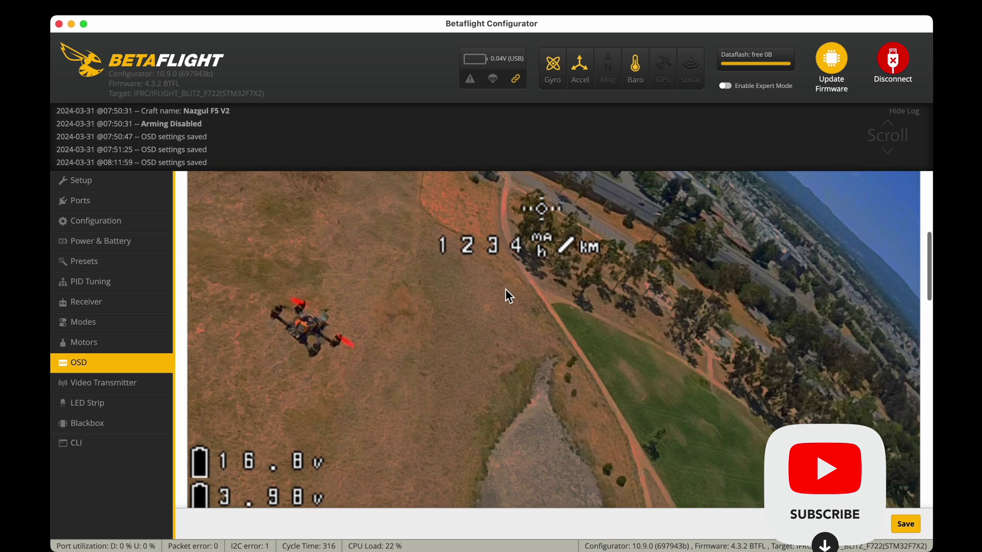
scroll(506, 290, "down", 2)
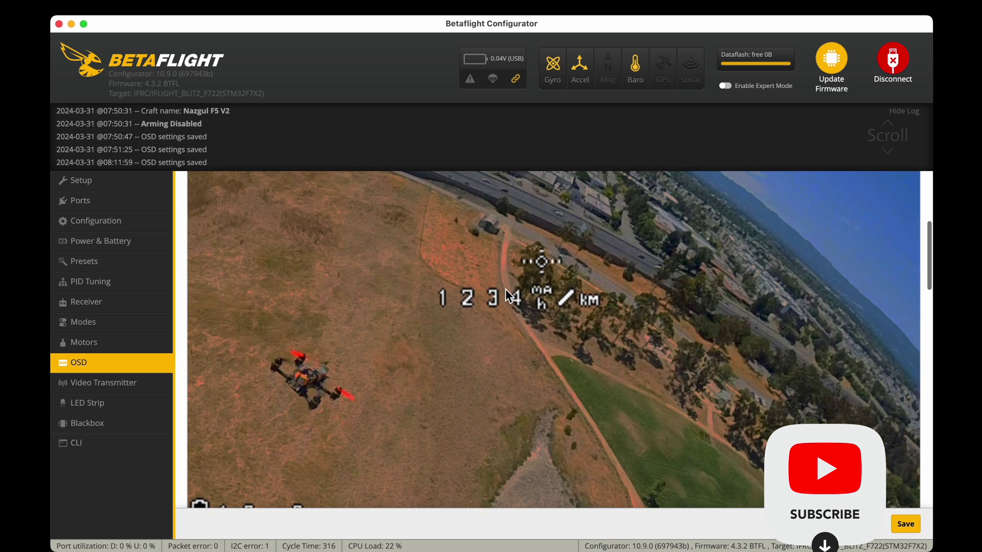
left_click_drag(434, 302, 264, 432)
left_click_drag(210, 474, 206, 476)
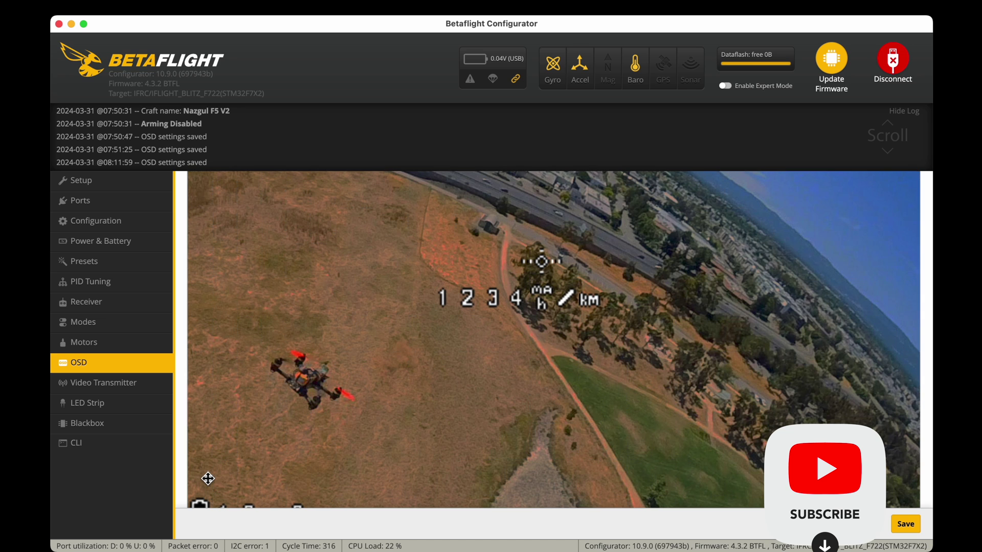
Step: Enable the GPS speed element for OSD profile 1 and locate it in the preview
scroll(206, 476, "down", 15)
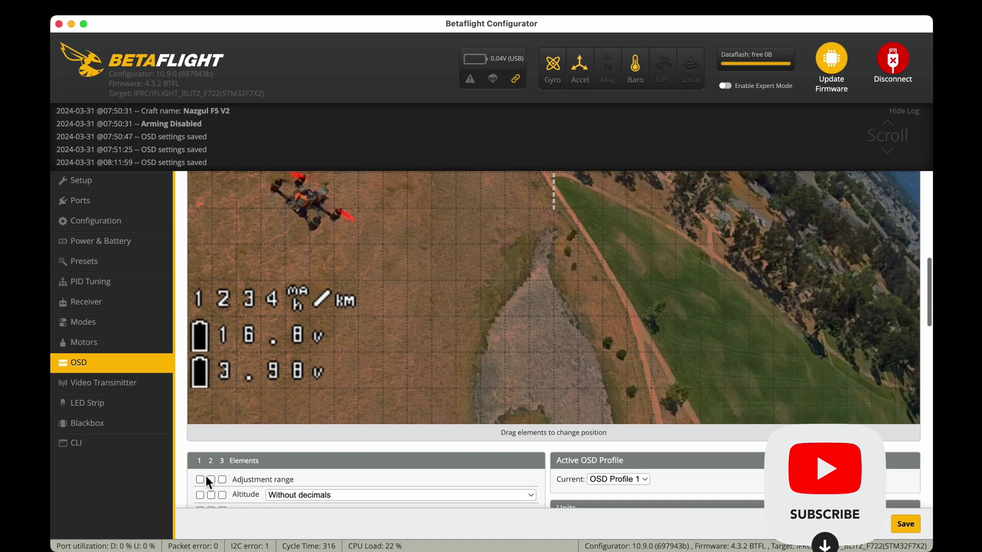
scroll(205, 476, "down", 10)
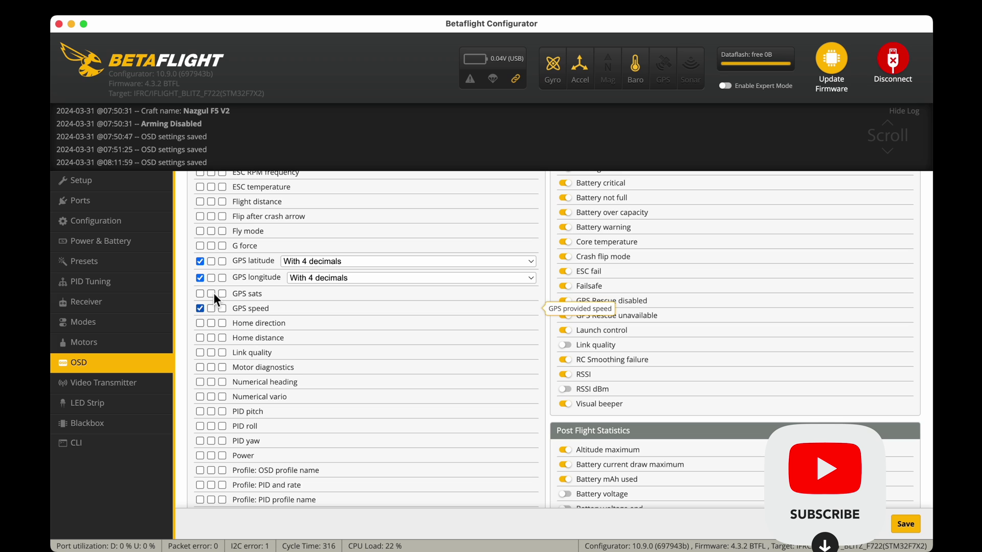
scroll(278, 251, "up", 20)
scroll(278, 251, "down", 5)
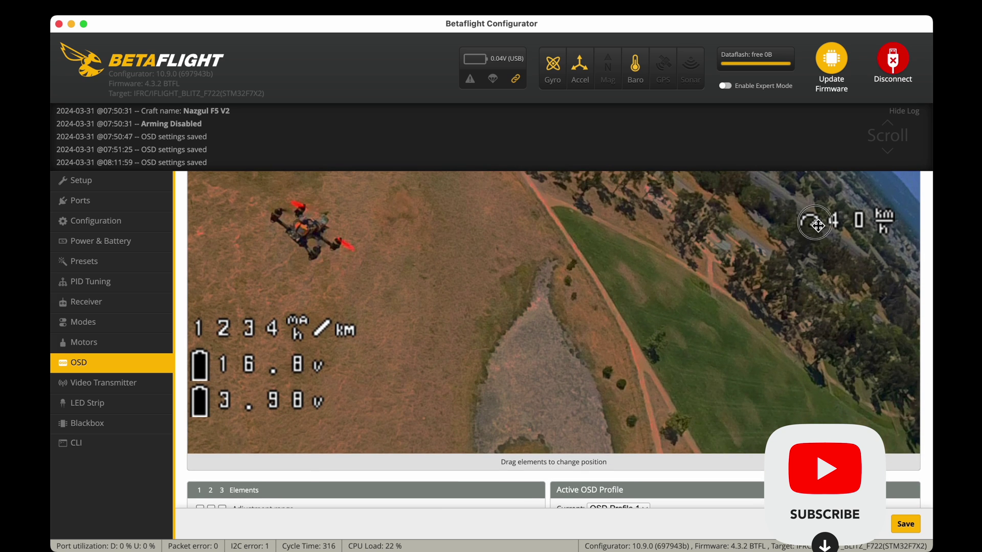
Step: Try out the GPS speed element at the preview's right edge, one row above the level of the battery efficiency
left_click_drag(817, 225, 736, 225)
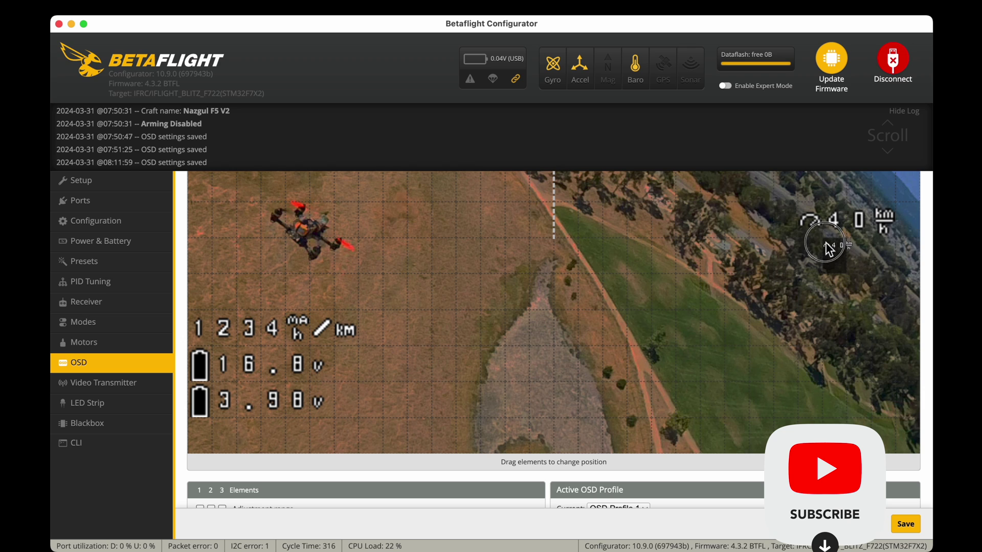
left_click_drag(829, 250, 828, 247)
scroll(806, 284, "up", 3)
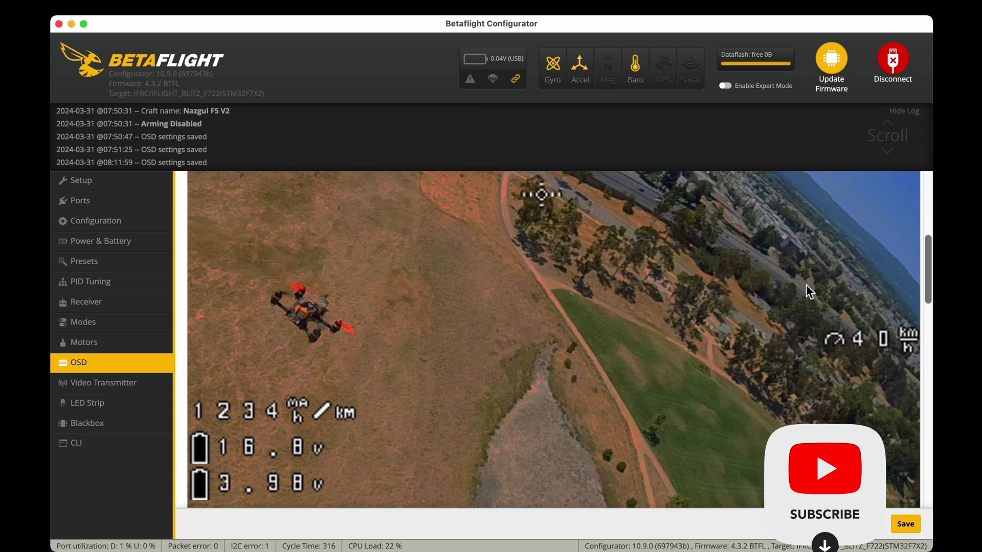
left_click_drag(835, 348, 846, 389)
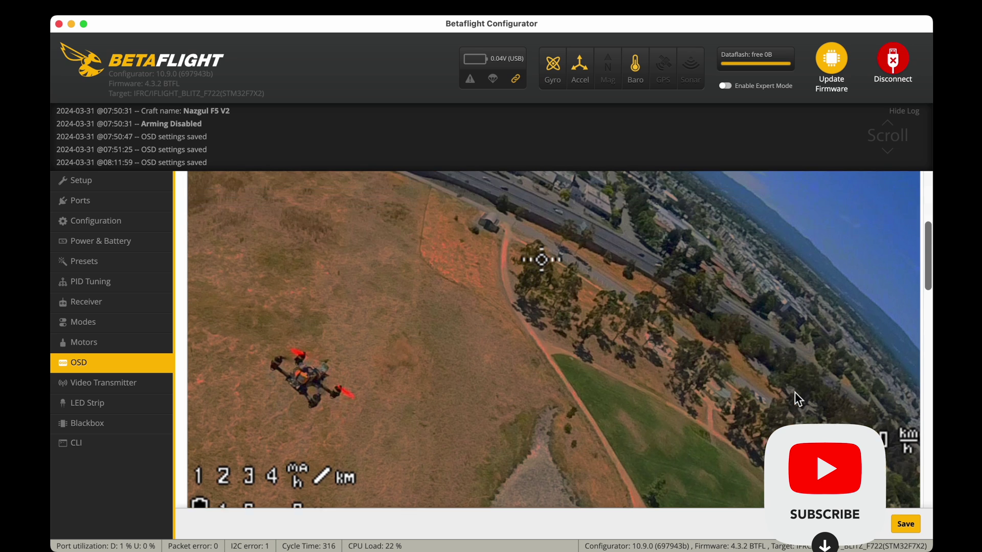
scroll(796, 394, "up", 5)
scroll(795, 392, "down", 5)
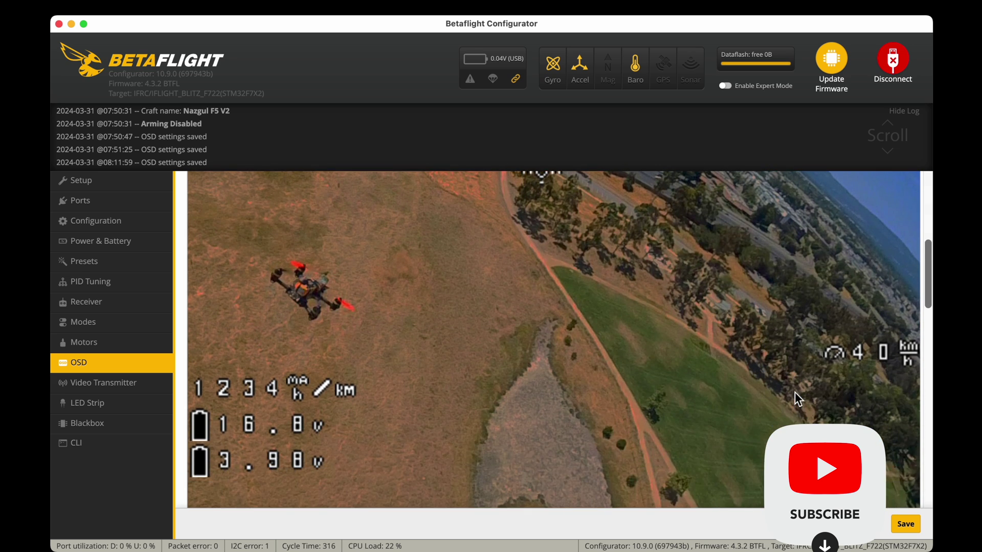
scroll(795, 392, "up", 2)
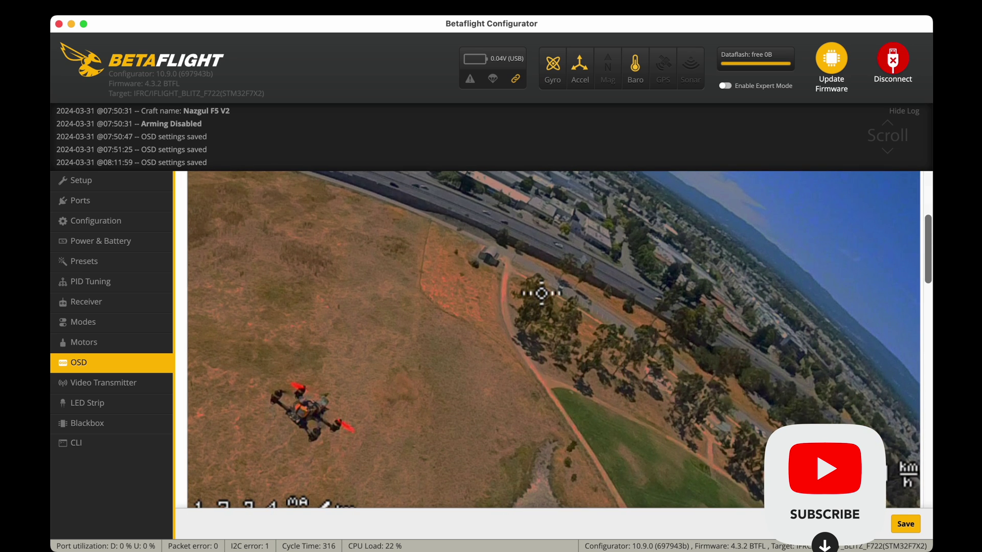
Step: Place the GPS speed directly below the GPS longitude in the preview's upper-left corner
left_click_drag(726, 429, 236, 222)
scroll(235, 221, "up", 4)
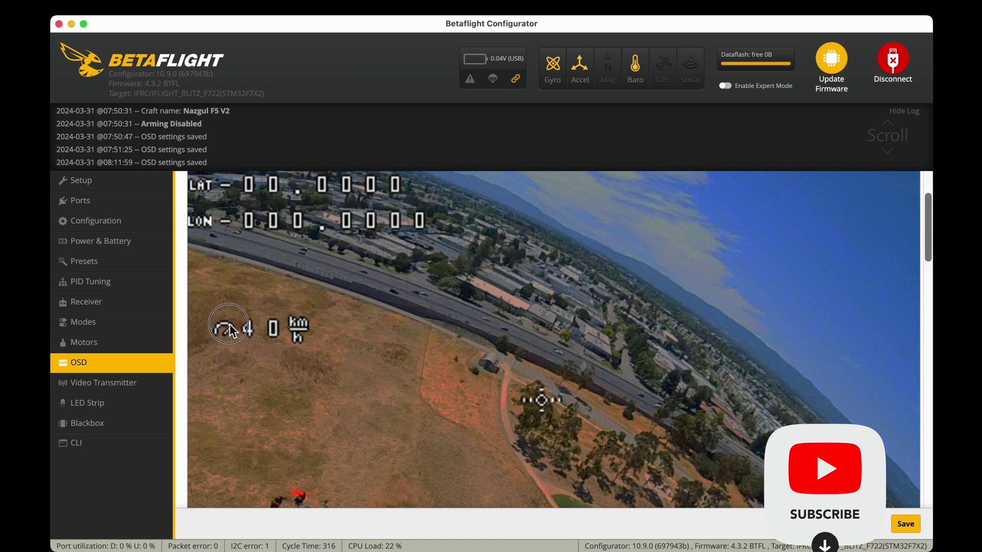
left_click_drag(232, 330, 207, 261)
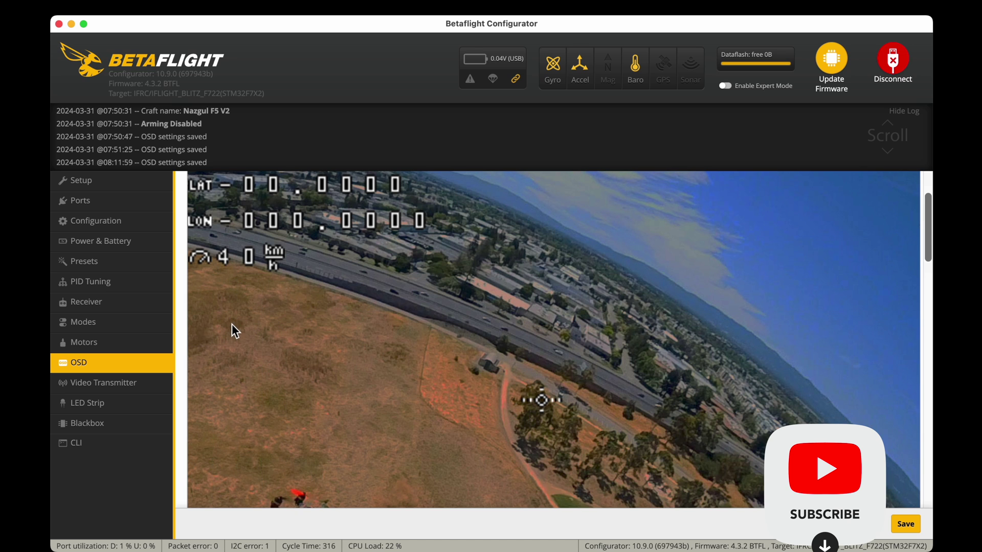
scroll(231, 324, "up", 3)
Step: Try the "Using degrees, minutes and seconds" format for GPS latitude and GPS longitude and check it in the preview
scroll(233, 327, "down", 12)
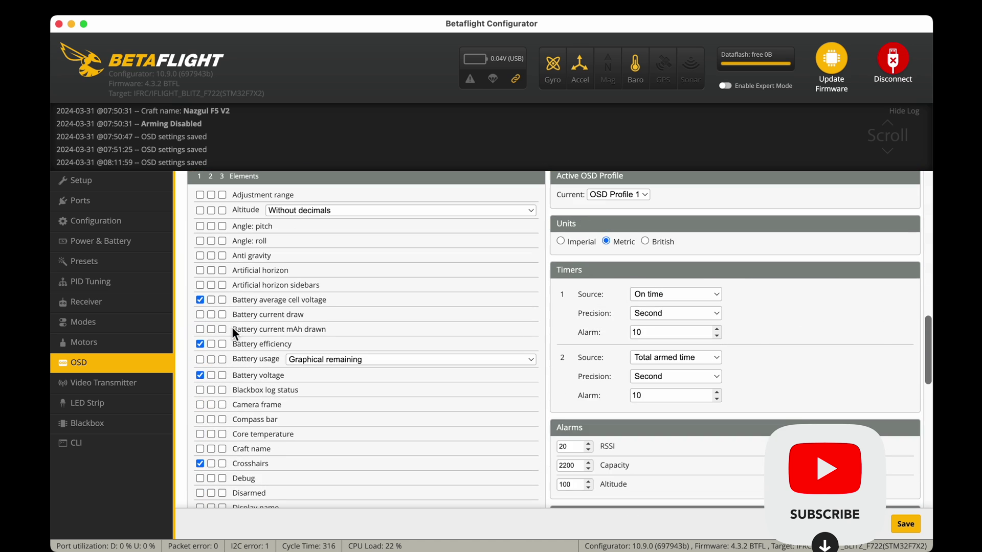
scroll(309, 365, "down", 5)
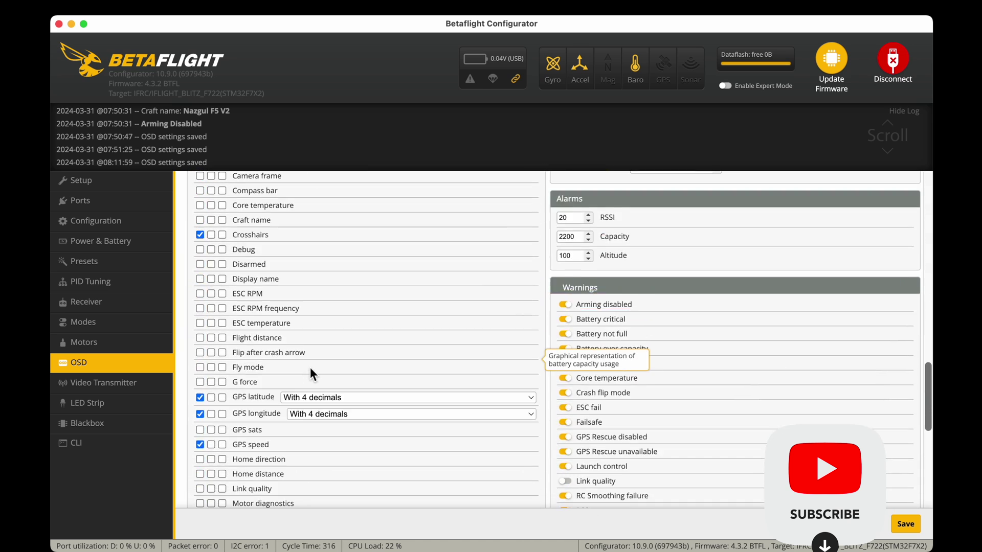
left_click(324, 396)
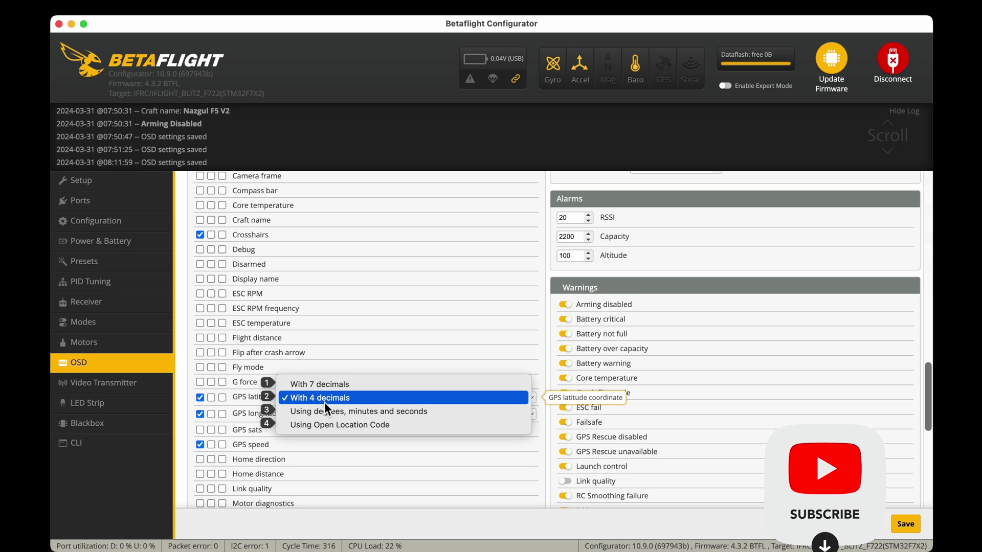
left_click(325, 409)
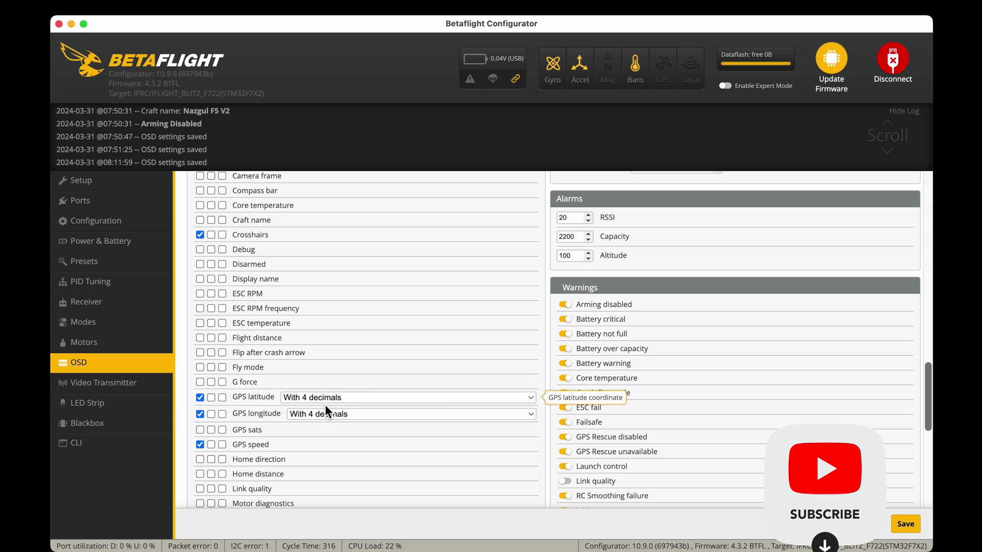
left_click(330, 415)
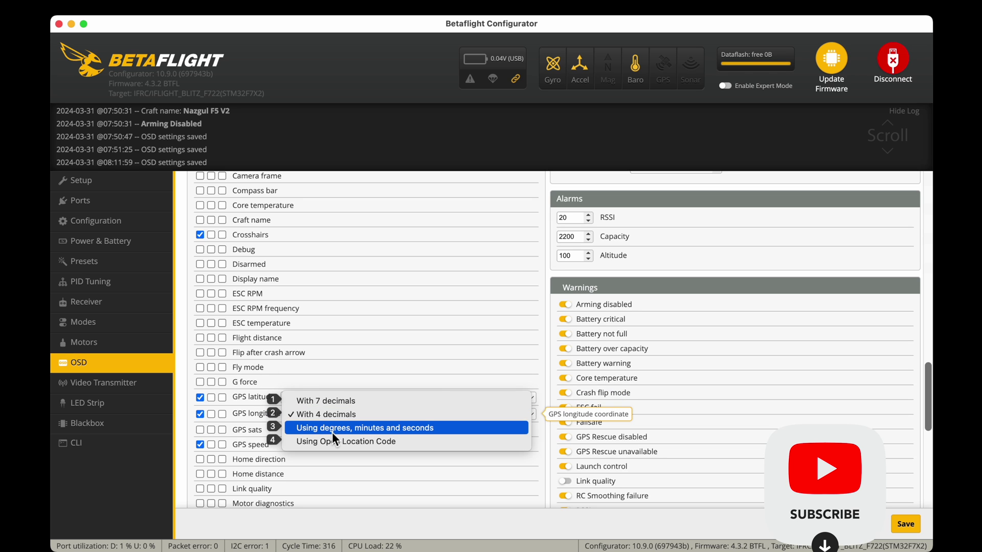
left_click(332, 431)
scroll(331, 366, "up", 15)
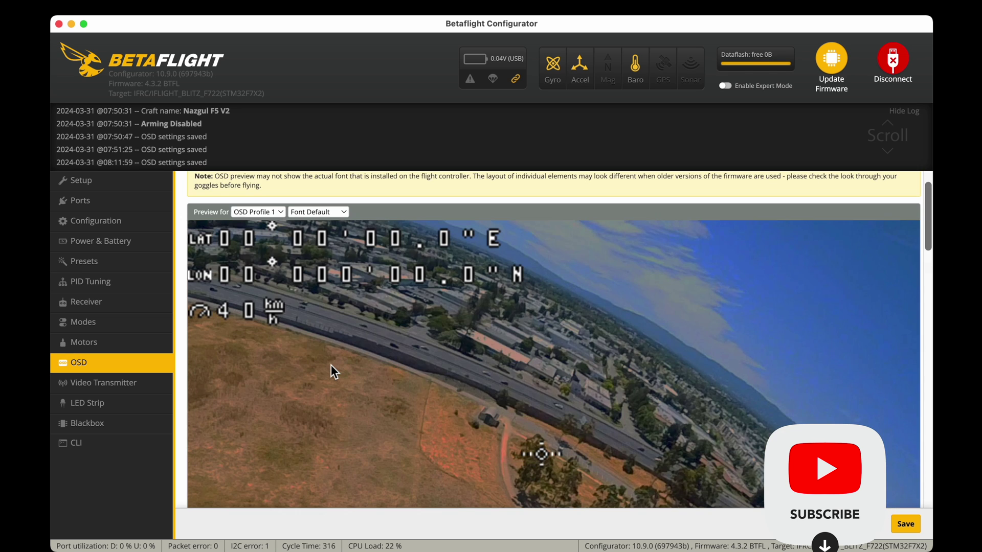
Step: Set the GPS latitude and GPS longitude formats back to "With 4 decimals"
scroll(330, 364, "down", 10)
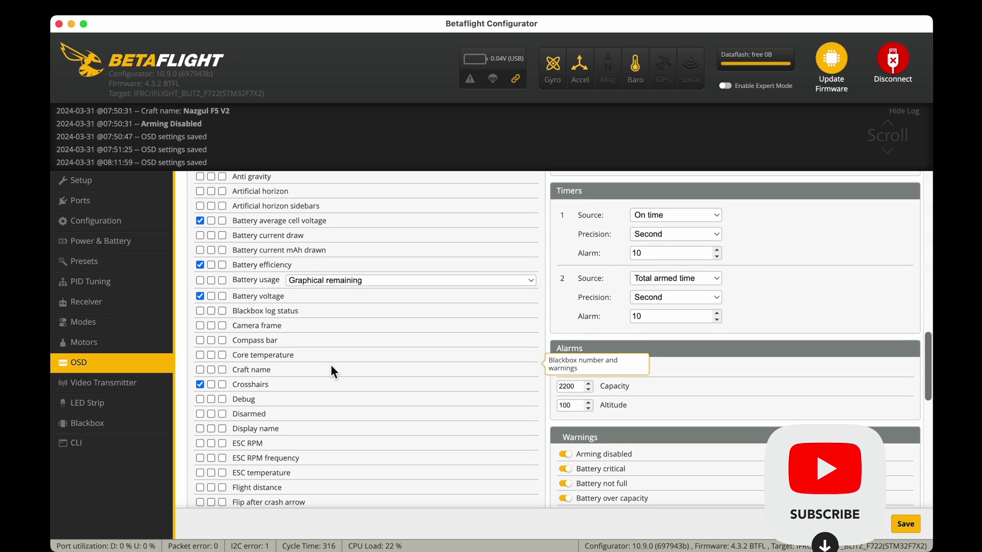
scroll(331, 364, "up", 2)
scroll(330, 364, "down", 2)
scroll(331, 364, "down", 6)
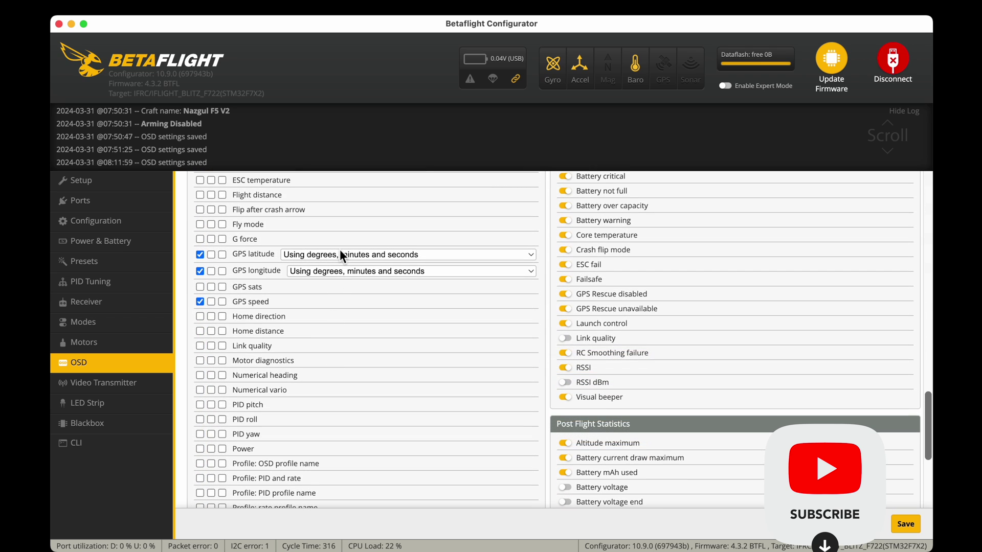
left_click(340, 254)
left_click(341, 242)
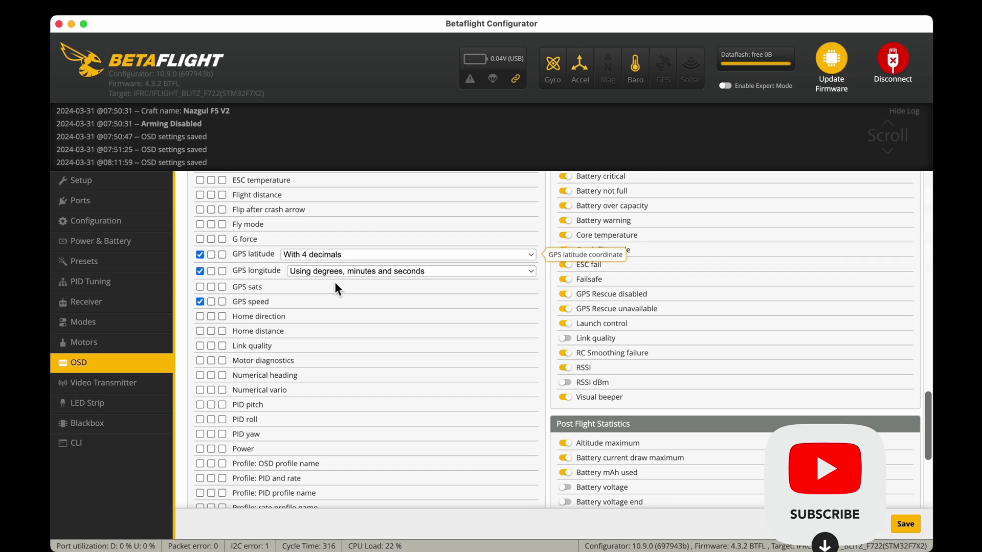
left_click(337, 271)
left_click(343, 259)
Step: Look over the remaining elements and save the OSD settings
scroll(339, 332, "down", 6)
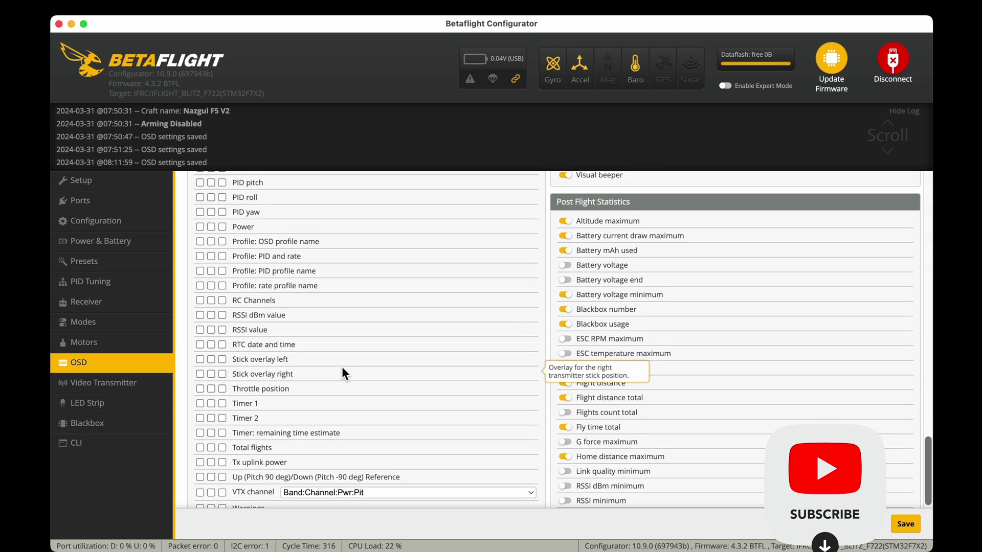
scroll(342, 367, "up", 5)
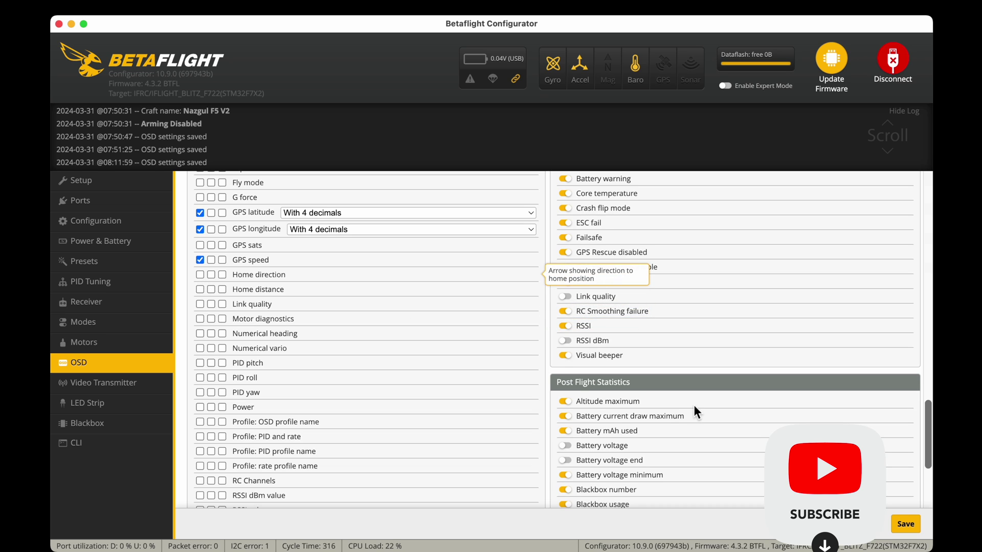
left_click(906, 524)
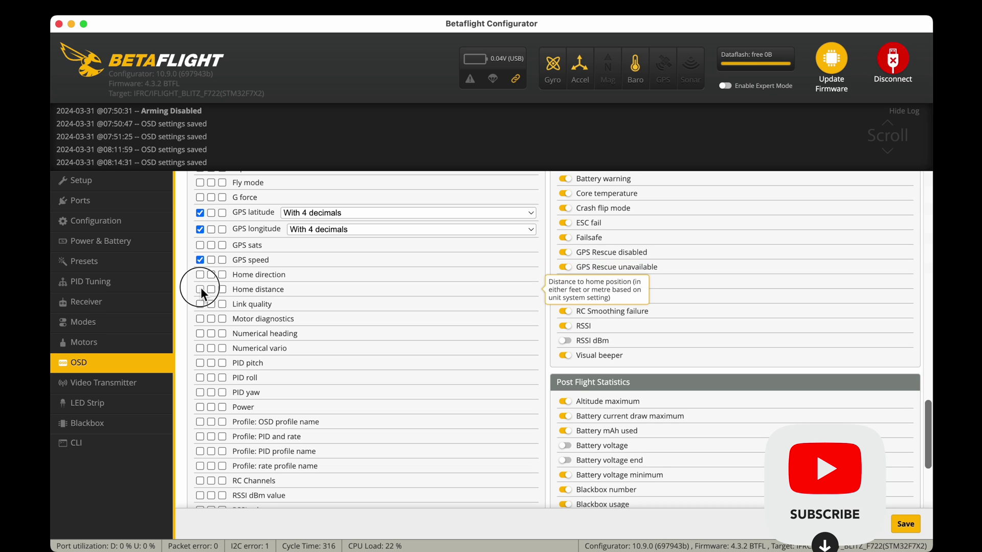
Step: Enable Home distance for OSD profile 1 and place it at the bottom centre of the preview, starting below the crosshair
scroll(327, 256, "up", 15)
scroll(327, 256, "down", 5)
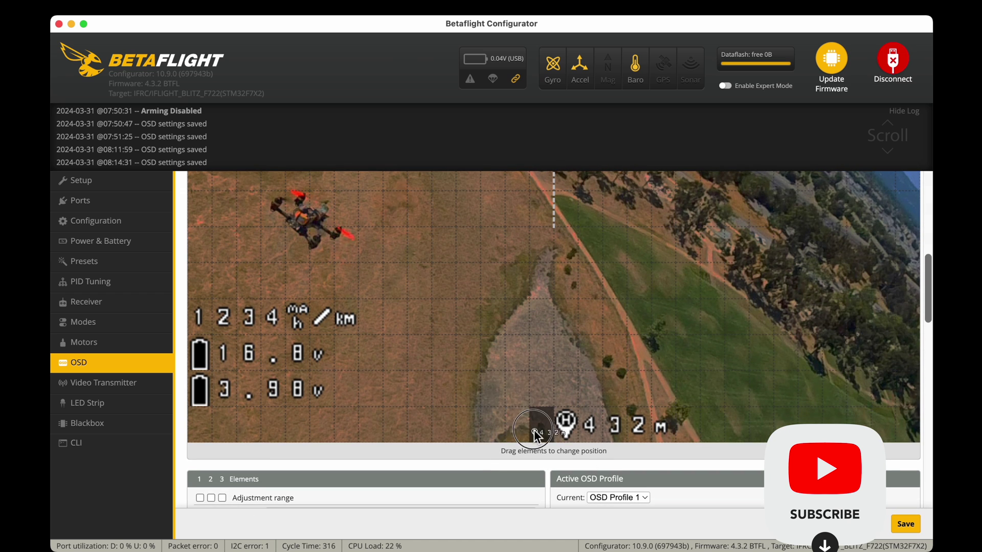
scroll(534, 422, "down", 10)
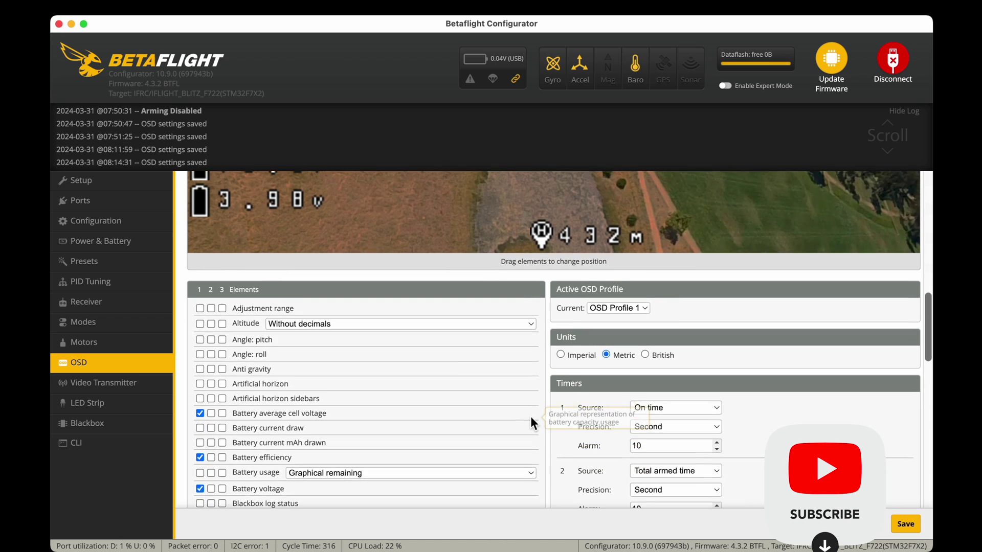
Step: Look through the OSD elements from Link quality down to Throttle position and read their descriptions
scroll(390, 372, "down", 1)
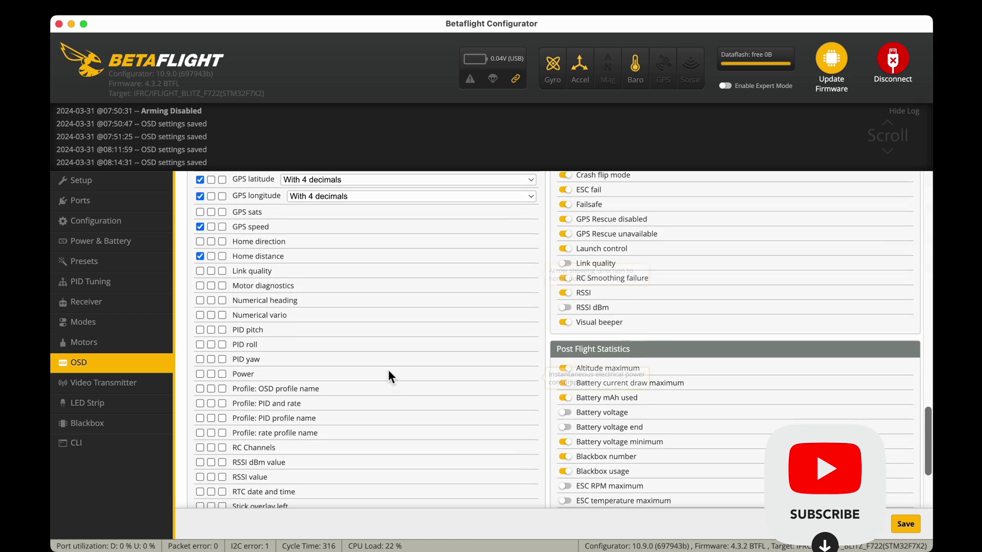
scroll(389, 371, "down", 1)
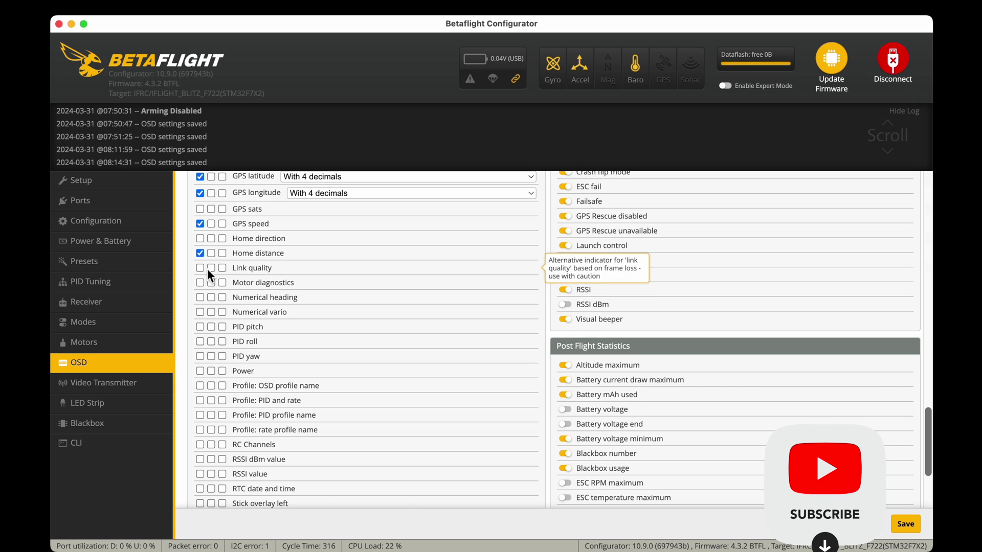
scroll(208, 268, "down", 1)
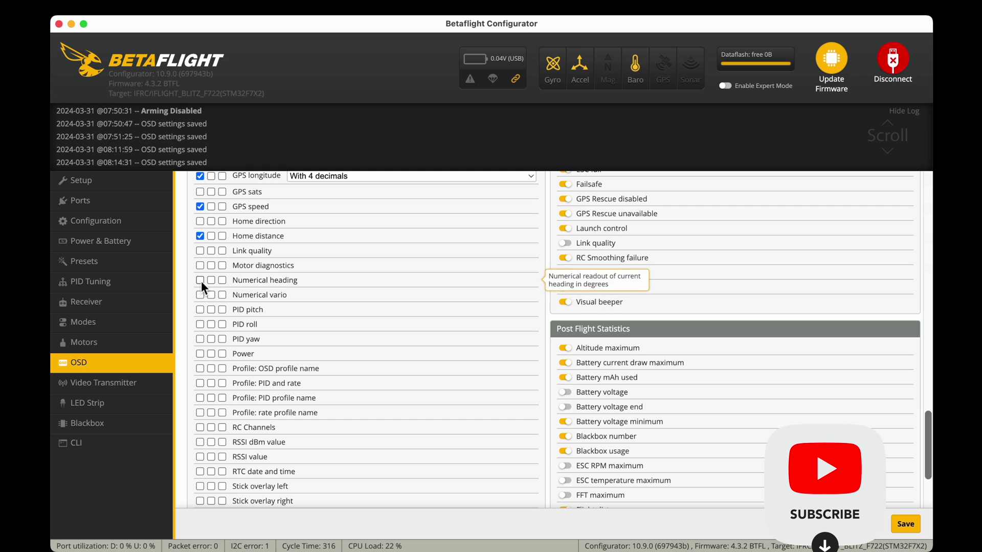
scroll(197, 311, "down", 1)
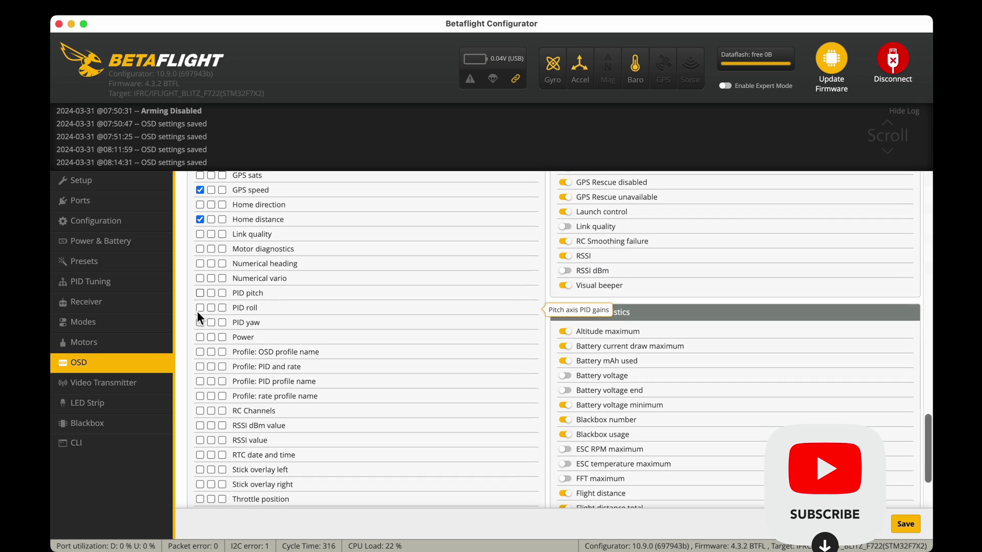
scroll(199, 340, "down", 1)
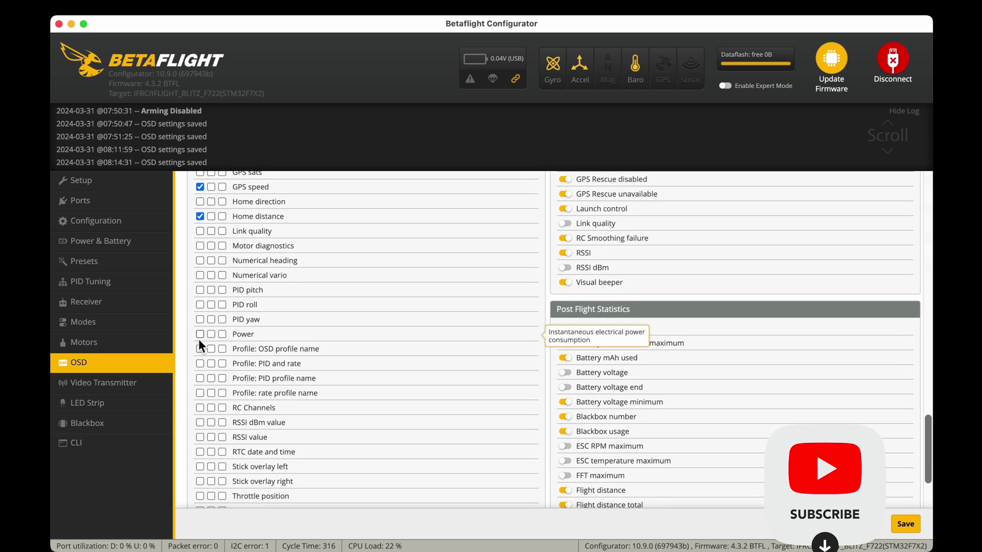
scroll(201, 367, "down", 1)
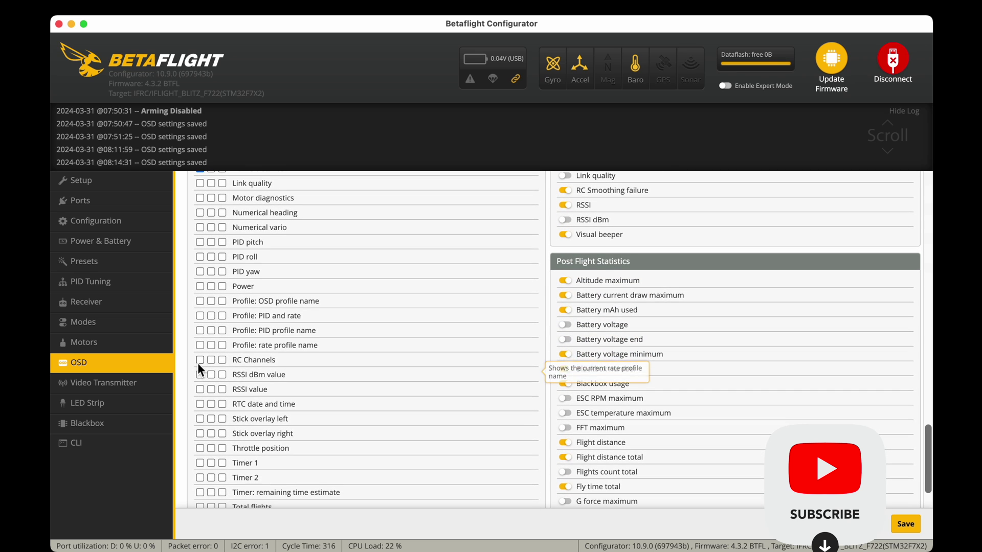
scroll(197, 399, "down", 2)
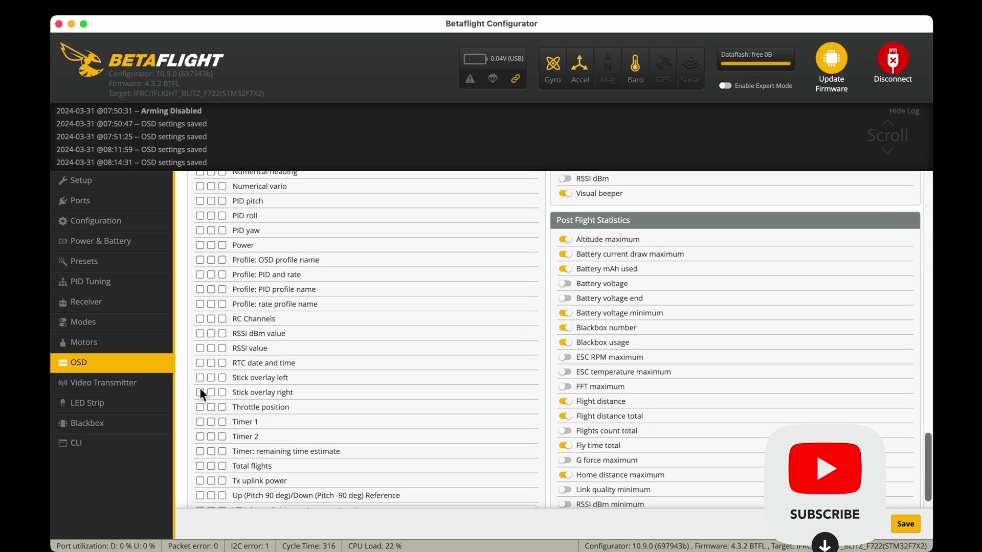
scroll(201, 415, "down", 1)
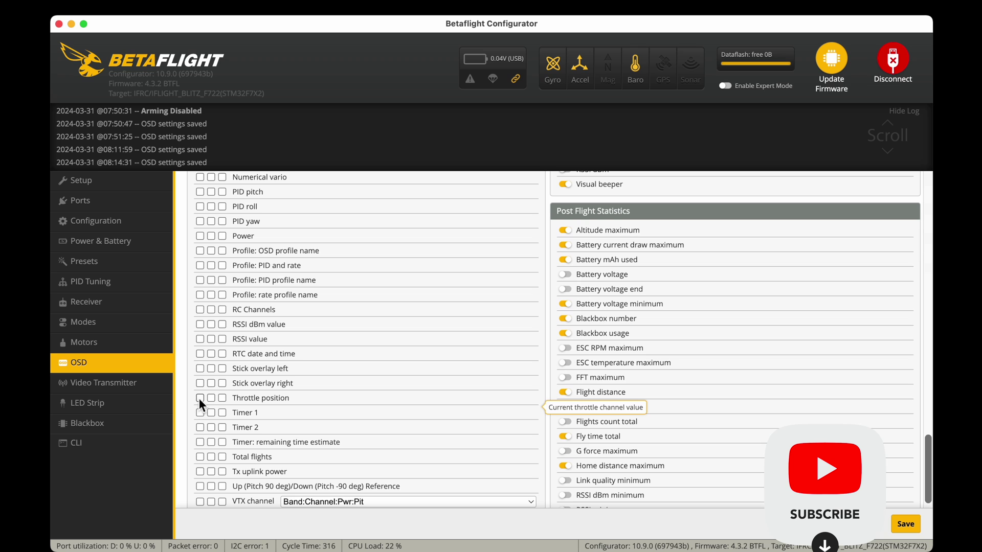
scroll(199, 399, "down", 3)
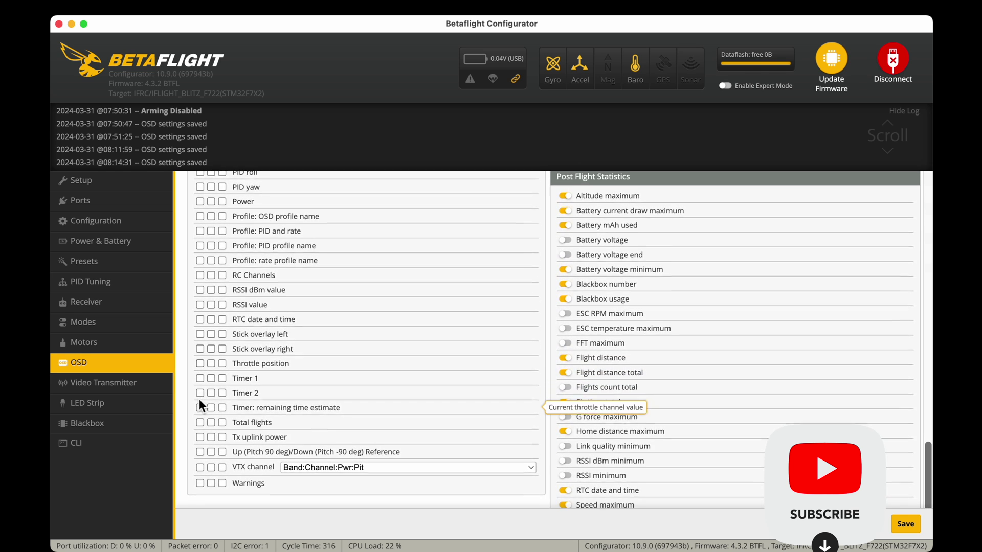
Step: Enable Timer: remaining time estimate for OSD profile 1 and place it in the preview's bottom-left corner, below the average cell voltage
scroll(202, 409, "down", 2)
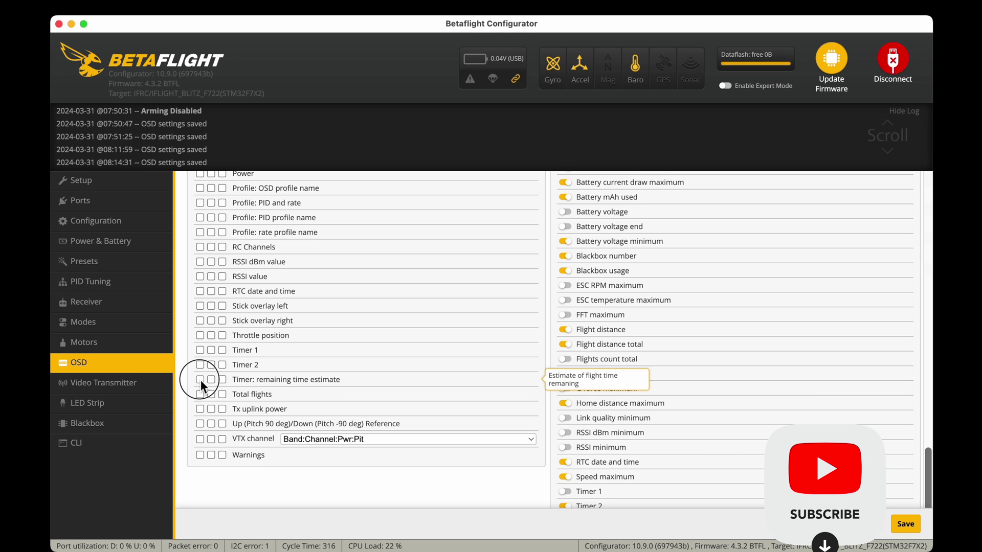
left_click(200, 379)
scroll(270, 345, "up", 10)
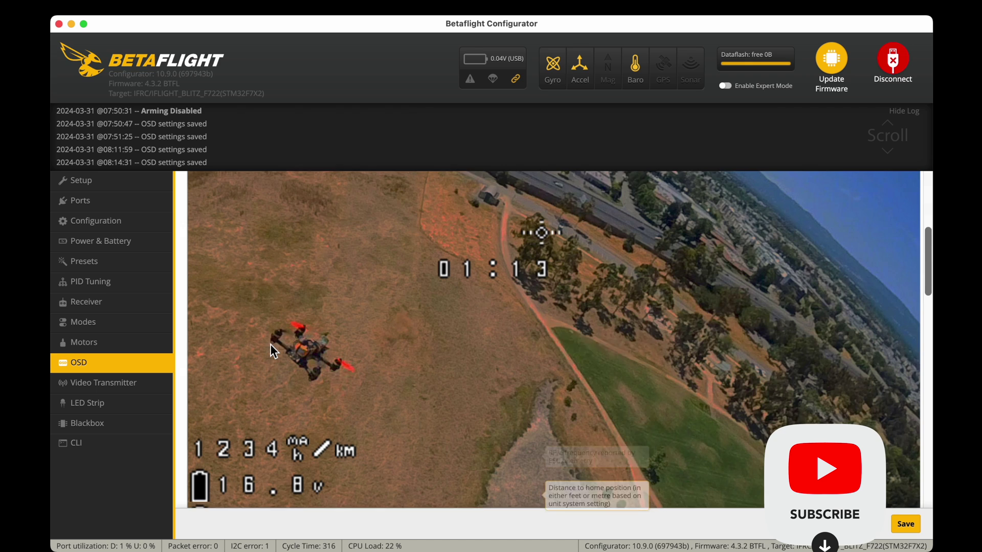
scroll(270, 344, "down", 1)
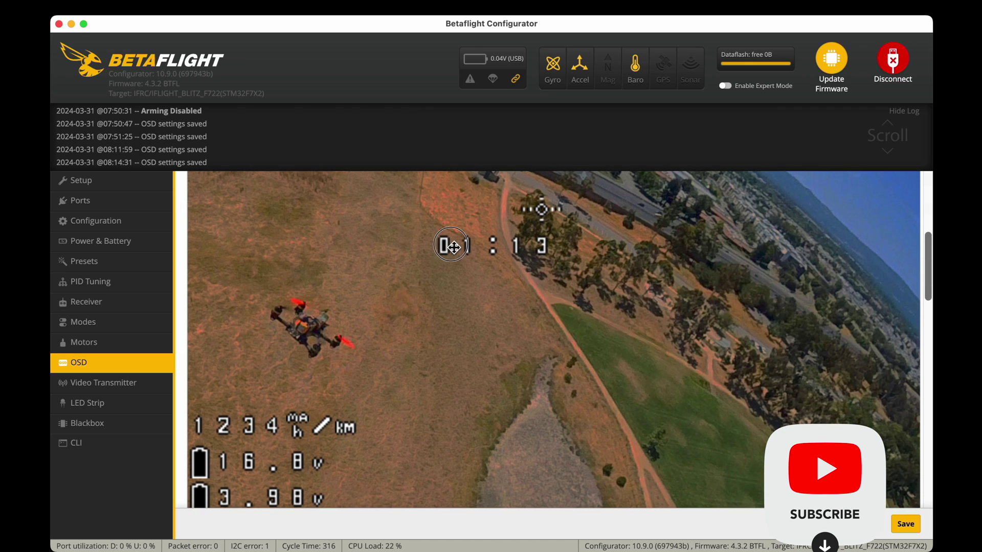
left_click_drag(453, 247, 207, 389)
scroll(281, 377, "down", 5)
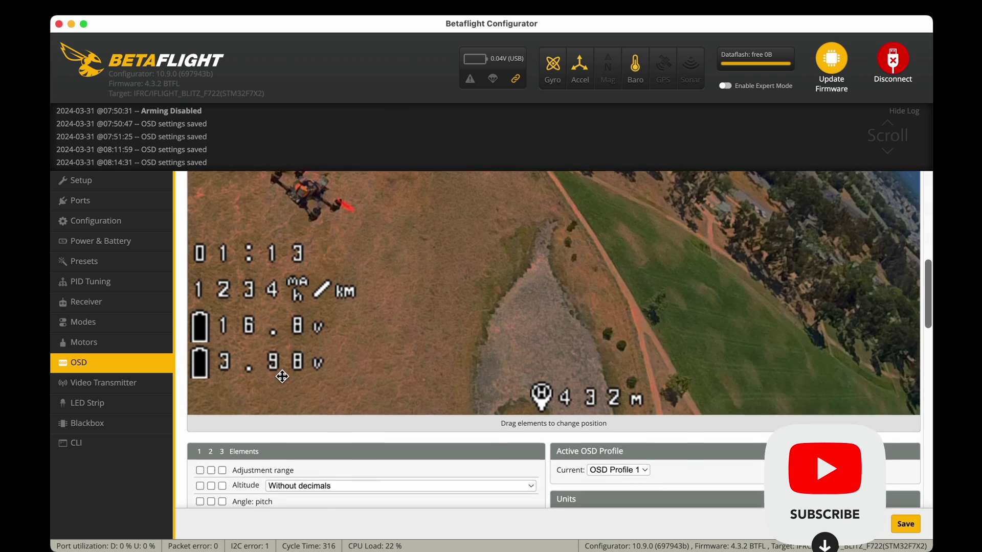
scroll(282, 377, "down", 2)
left_click_drag(209, 215, 197, 348)
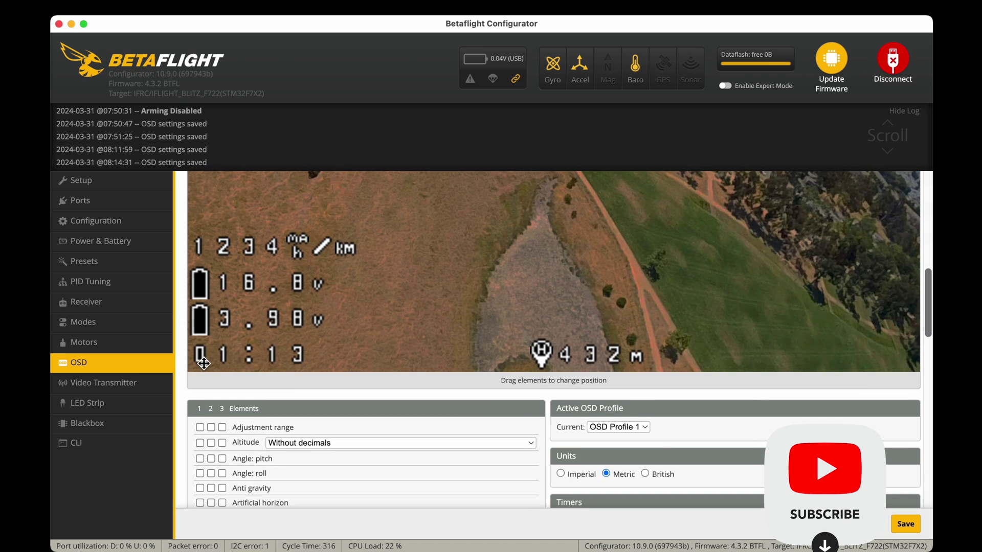
Step: Enable Warnings for OSD profile 1 and place the low-voltage message directly above the home distance in the preview
scroll(207, 388, "down", 10)
scroll(207, 388, "down", 10)
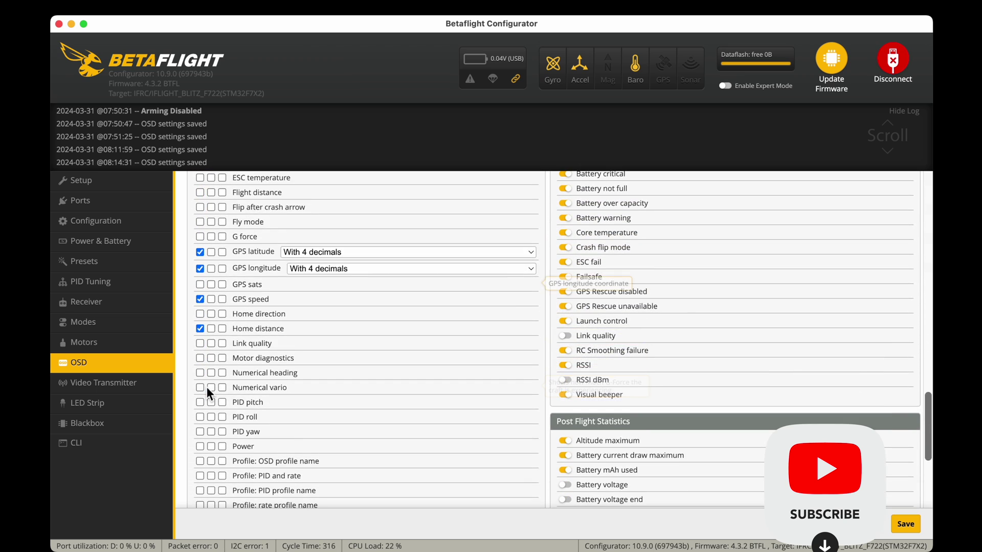
scroll(206, 388, "up", 3)
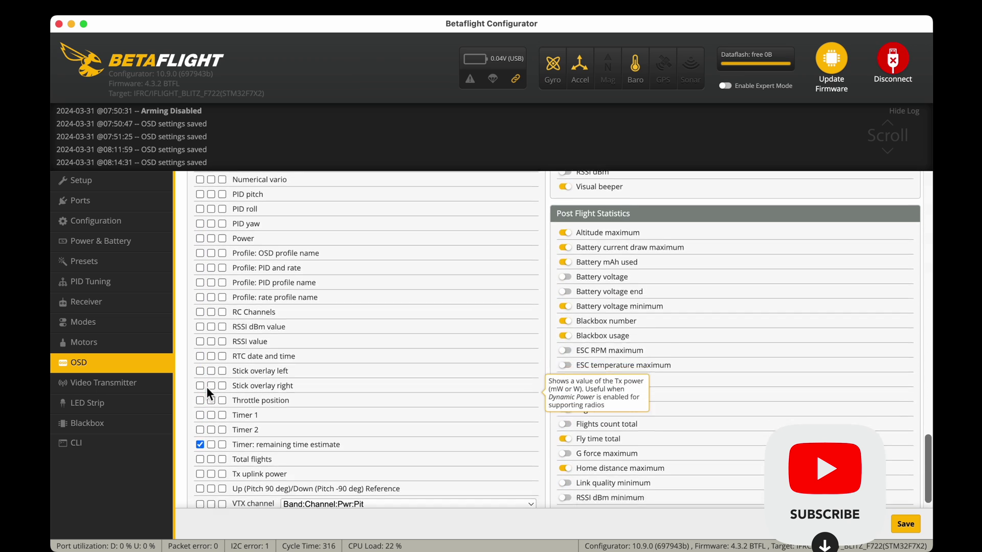
scroll(201, 395, "down", 2)
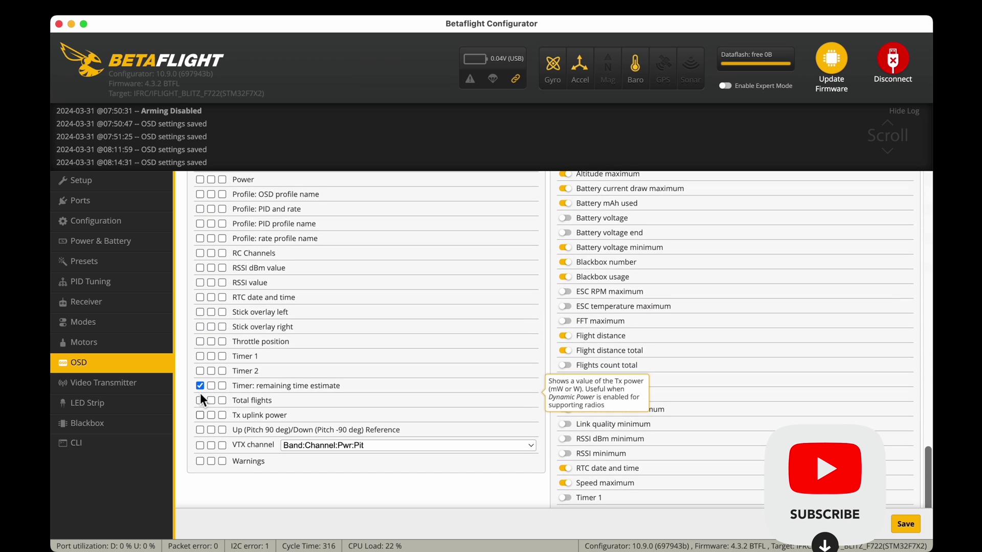
scroll(201, 394, "up", 1)
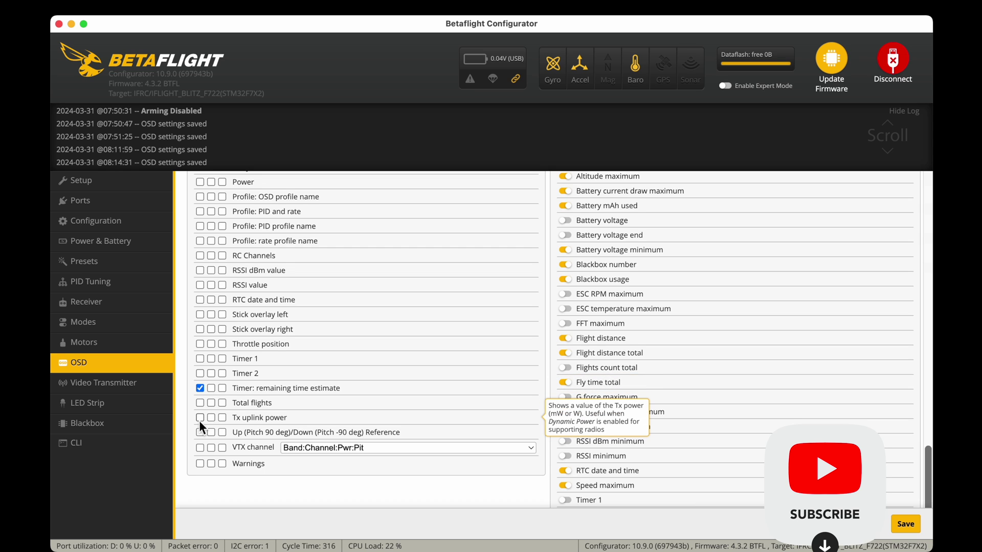
left_click(200, 463)
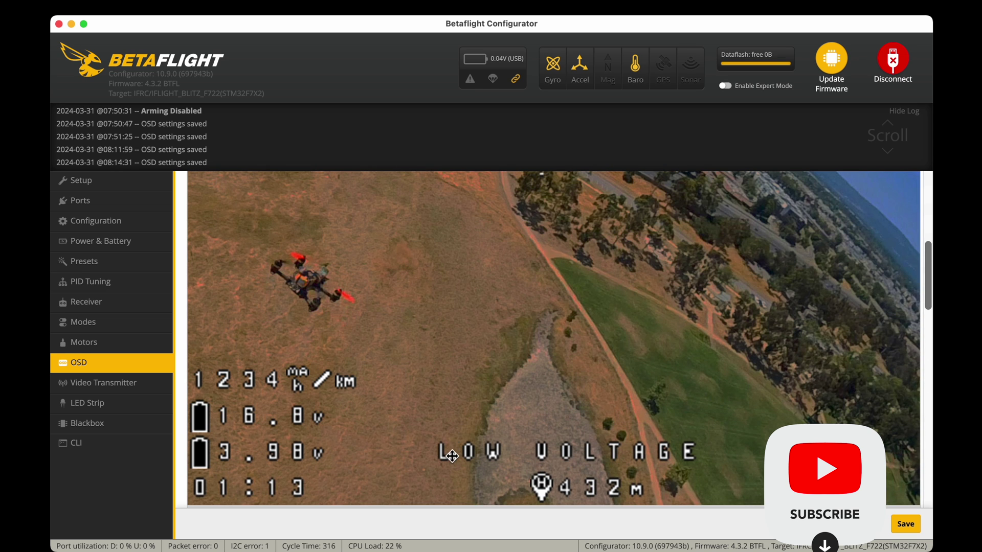
left_click_drag(451, 455, 340, 349)
left_click_drag(402, 407, 444, 460)
Step: Enable ESC temperature for OSD profile 1 and place it at the preview's left edge, directly above the battery efficiency
scroll(444, 460, "down", 5)
scroll(444, 461, "down", 10)
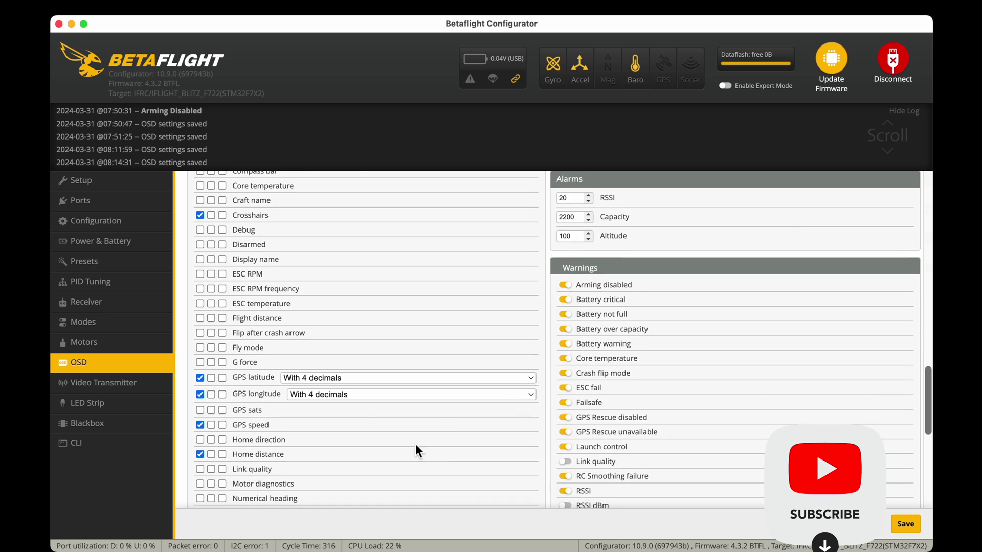
scroll(217, 320, "up", 2)
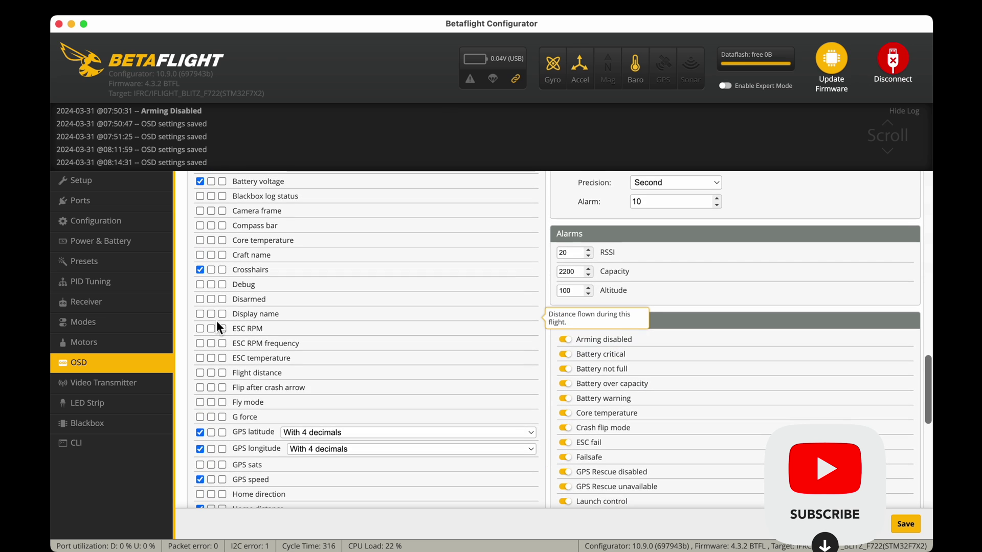
left_click(200, 358)
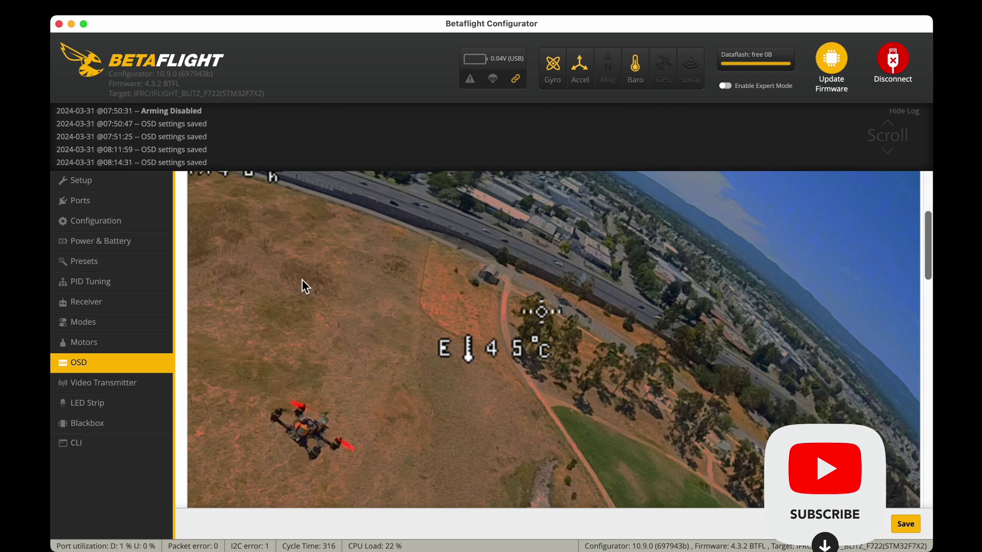
left_click_drag(436, 350, 309, 333)
left_click_drag(203, 317, 193, 389)
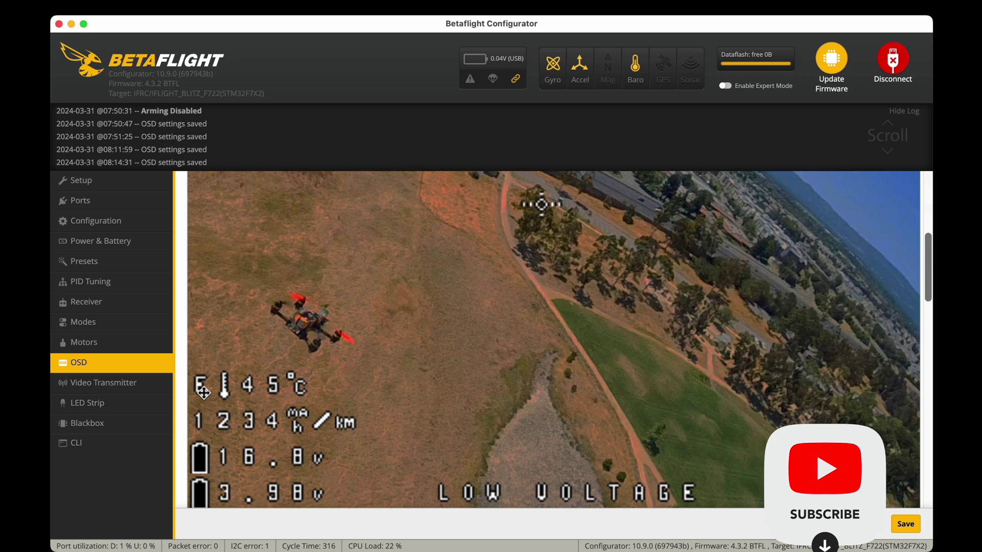
Step: Enable Disarmed for OSD profile 1, place it directly above the low-voltage warning in the preview, and save the OSD settings
scroll(202, 391, "down", 5)
scroll(202, 390, "down", 10)
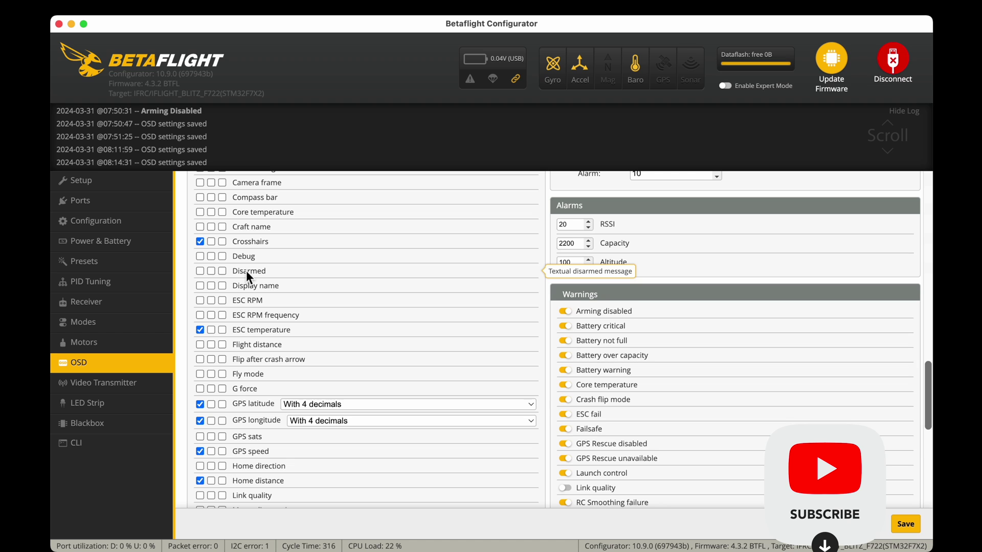
left_click(200, 272)
scroll(284, 265, "up", 15)
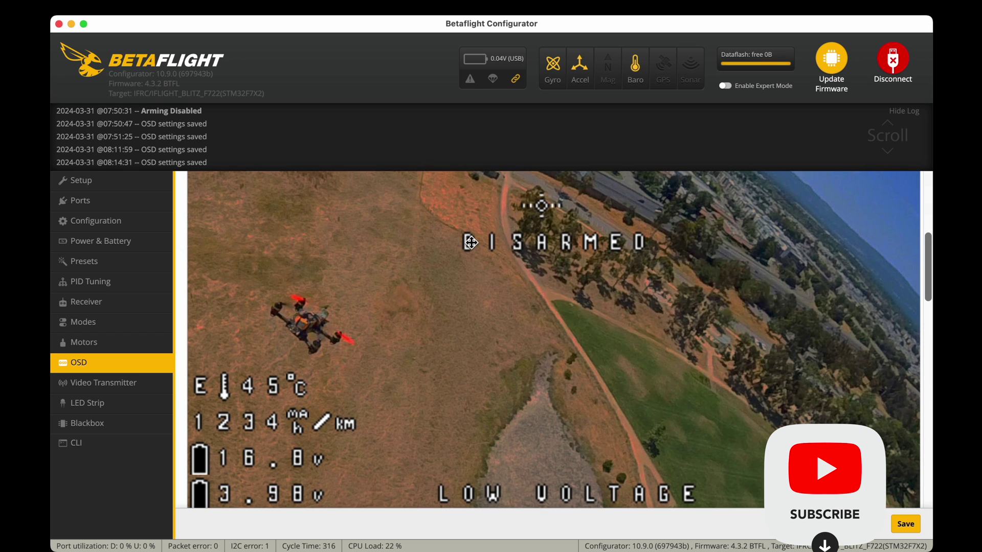
left_click_drag(471, 242, 432, 437)
scroll(438, 459, "down", 1)
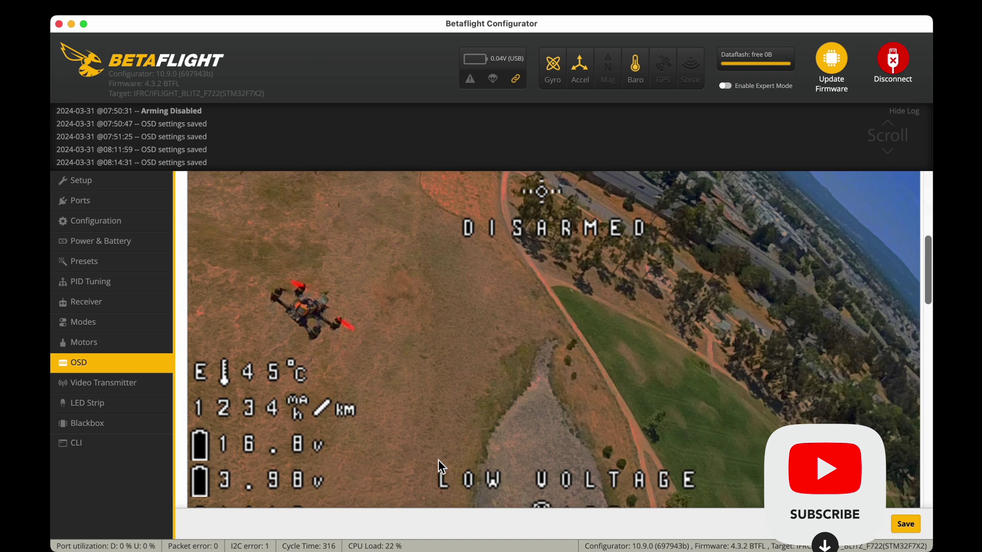
scroll(438, 460, "down", 15)
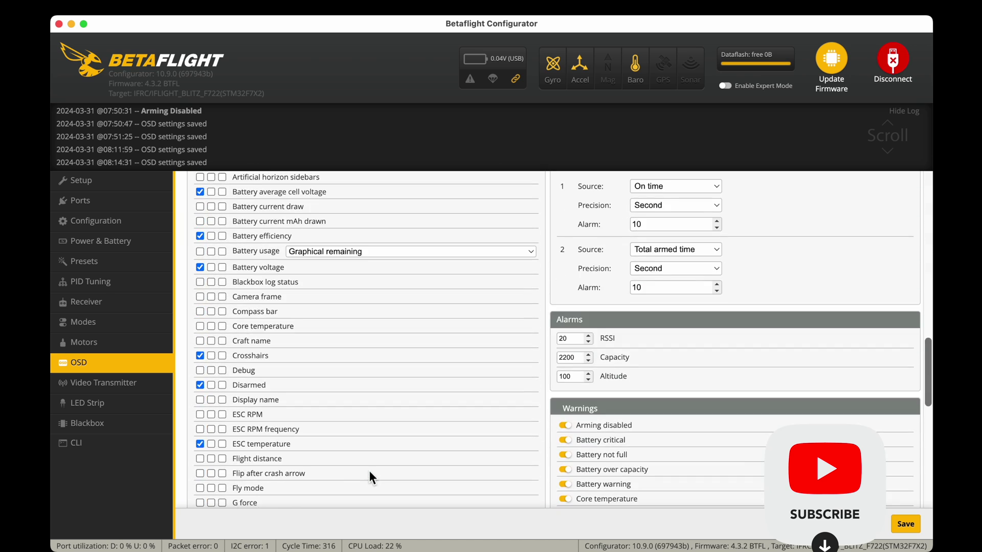
left_click(906, 524)
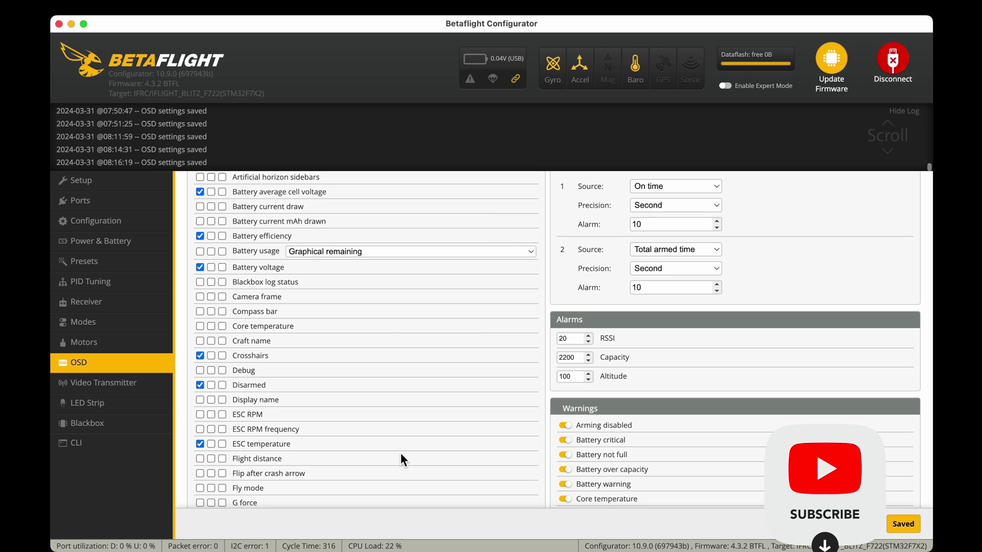
Step: Enable Fly mode for OSD profile 1 and place it at the preview's left edge, slightly lower than the crosshair
scroll(397, 455, "down", 3)
scroll(226, 358, "down", 1)
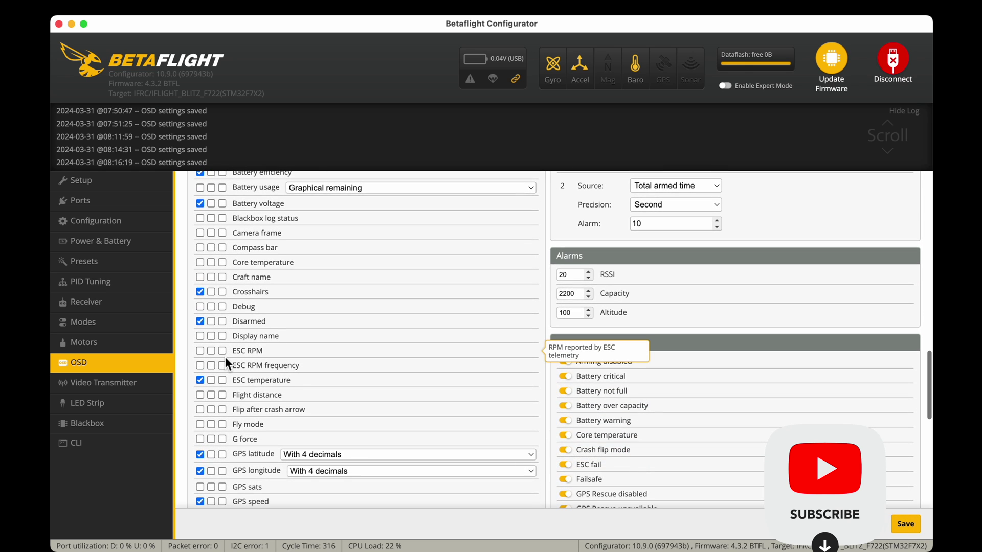
scroll(225, 361, "down", 1)
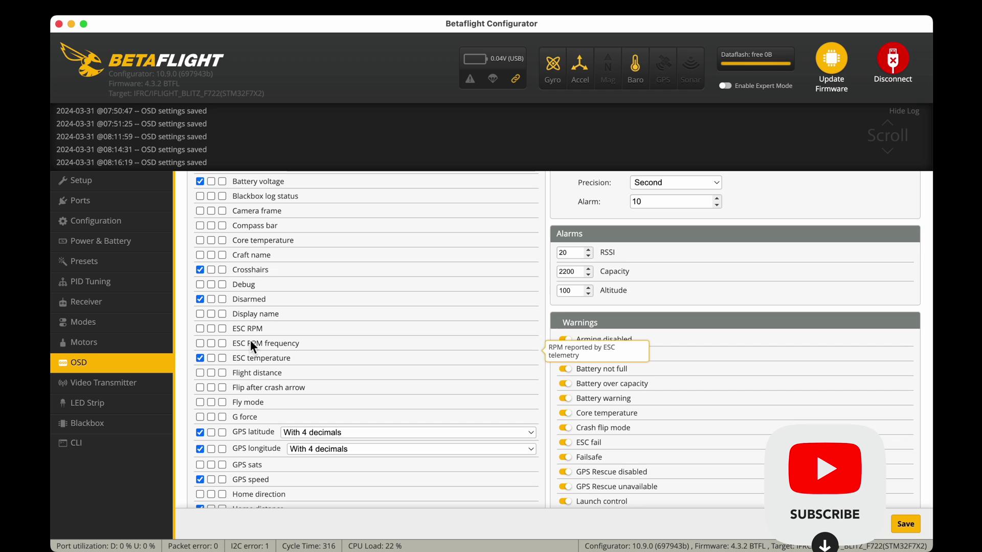
scroll(251, 340, "down", 1)
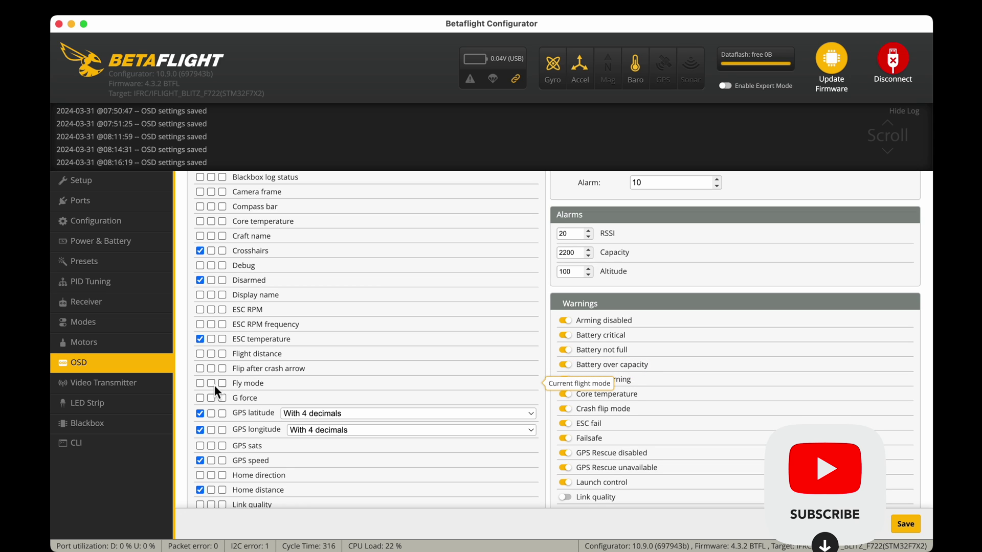
left_click(200, 384)
scroll(326, 341, "up", 10)
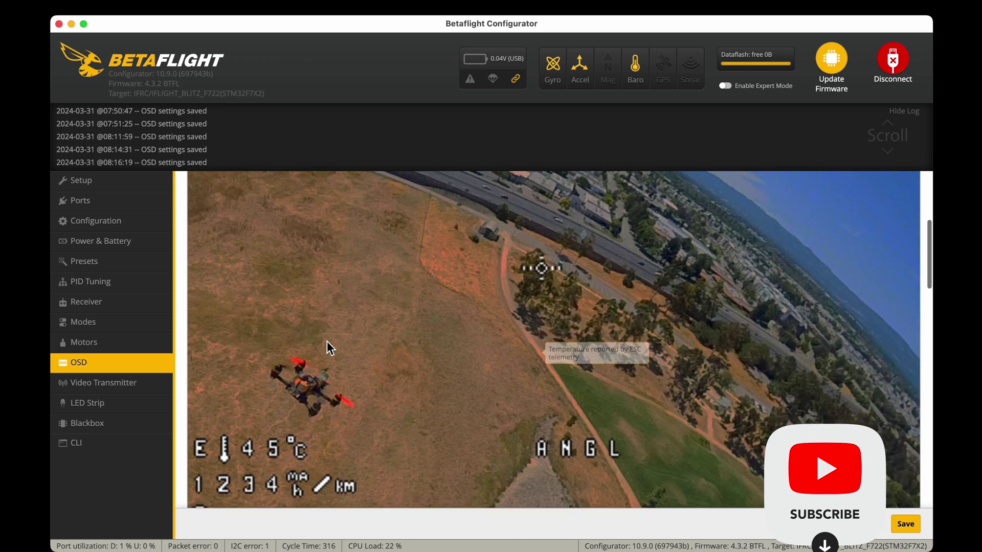
scroll(358, 342, "up", 1)
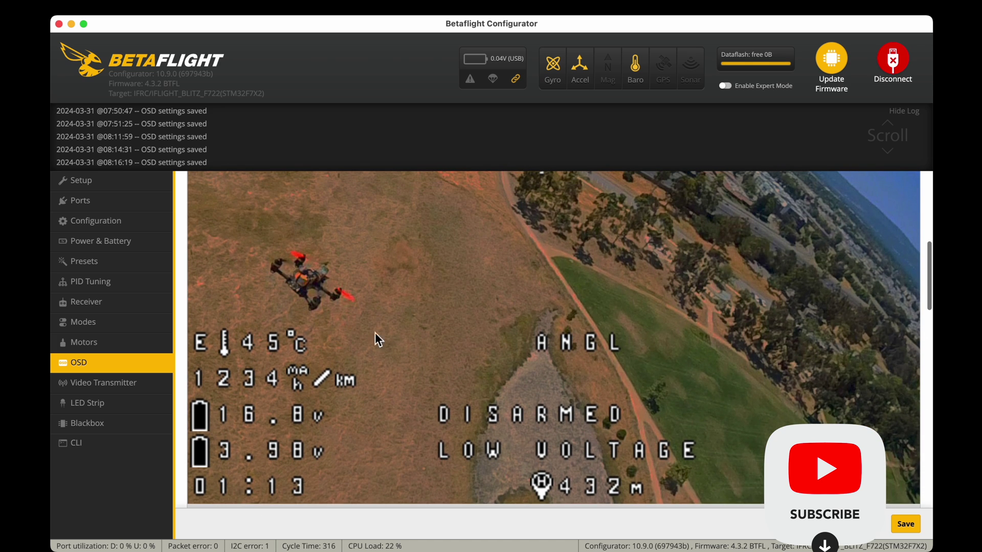
left_click_drag(543, 344, 210, 210)
scroll(210, 212, "up", 8)
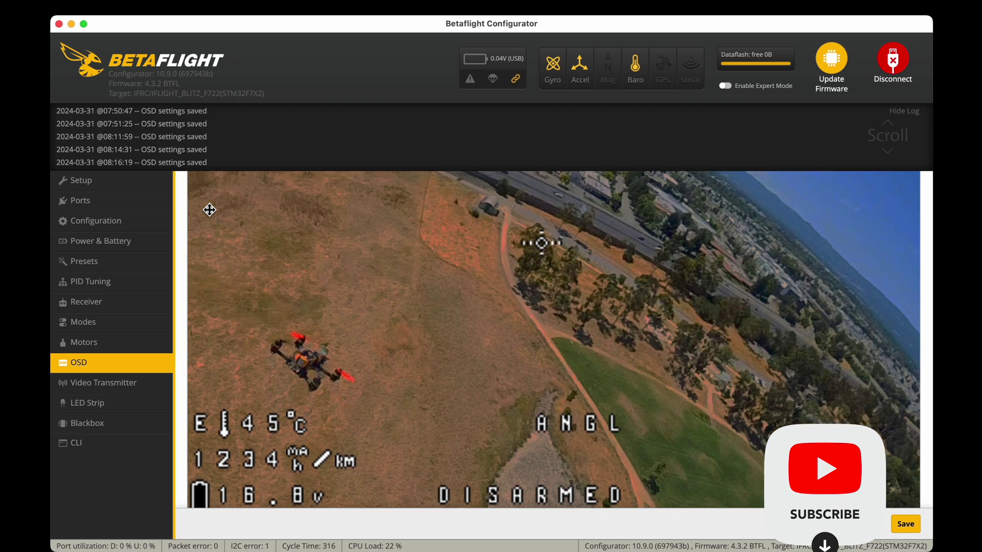
scroll(210, 212, "down", 3)
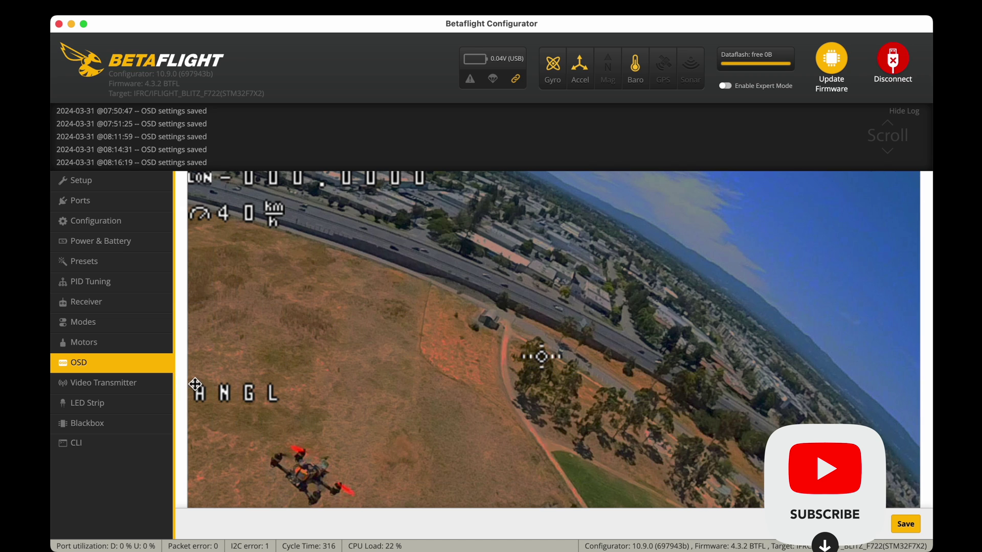
Step: Move the flight mode element directly below the GPS speed in the preview and save the OSD settings
left_click_drag(201, 393, 202, 251)
scroll(235, 383, "up", 3)
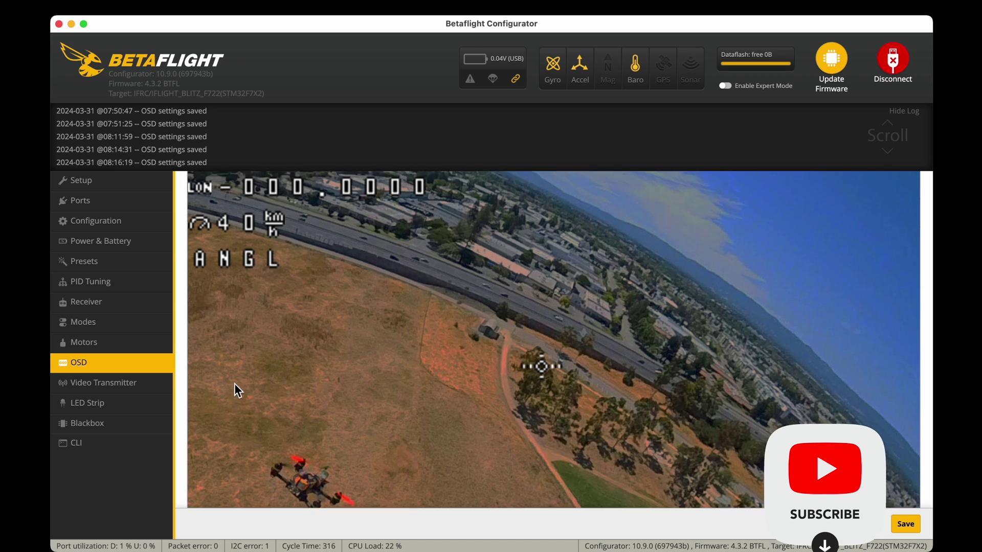
scroll(234, 384, "down", 10)
scroll(237, 381, "up", 2)
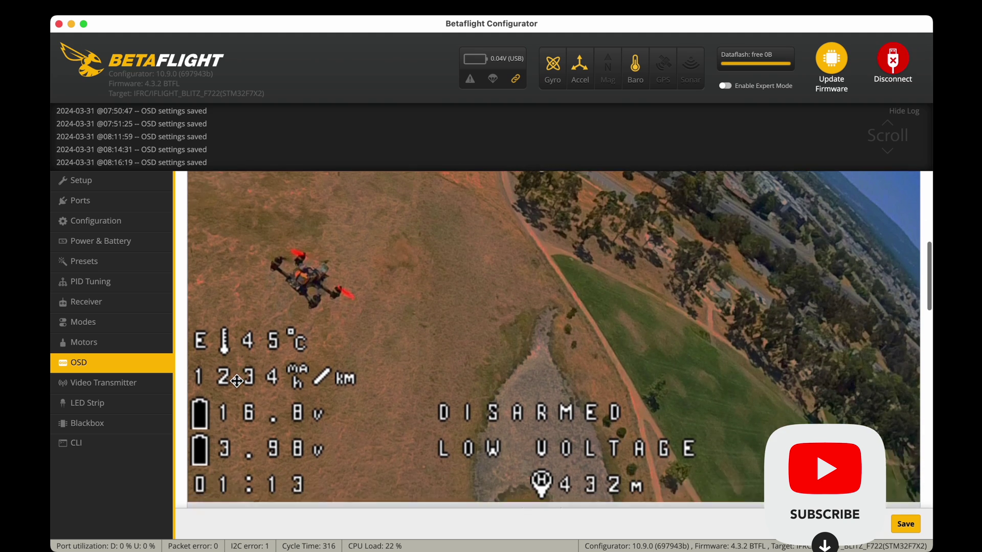
scroll(237, 381, "down", 10)
scroll(237, 385, "down", 3)
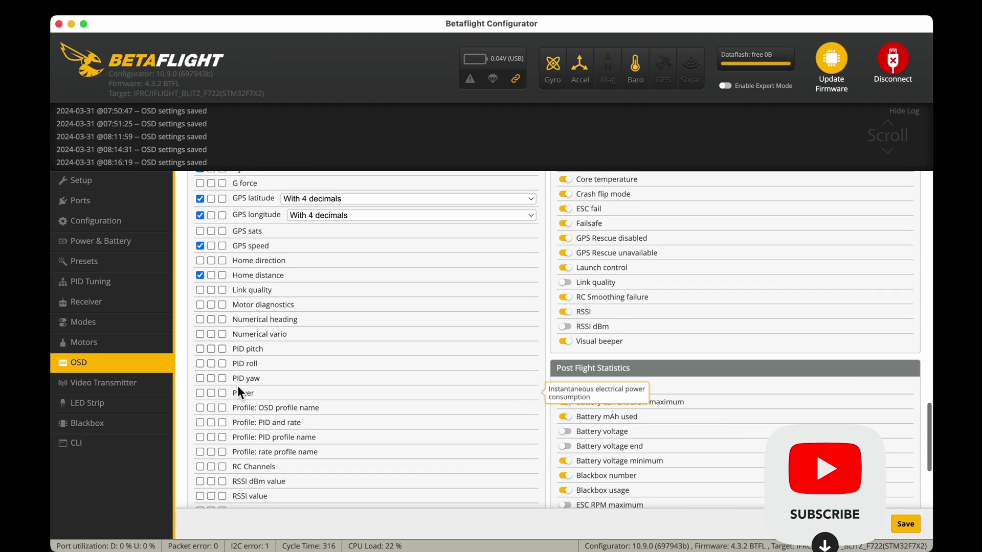
left_click(905, 523)
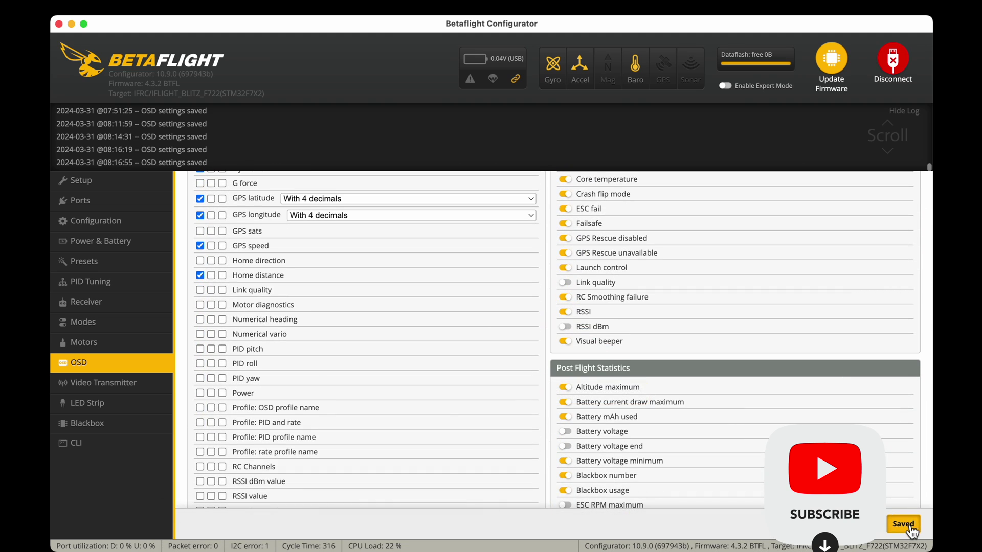
Step: Review the remaining OSD elements through Warnings and the preview layout, and save the OSD settings again
scroll(208, 394, "down", 5)
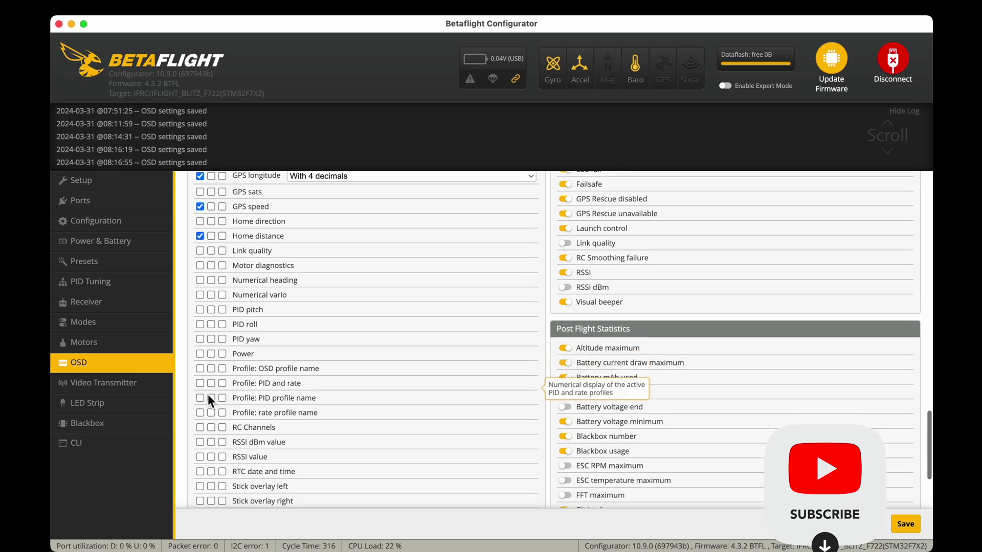
scroll(208, 394, "down", 2)
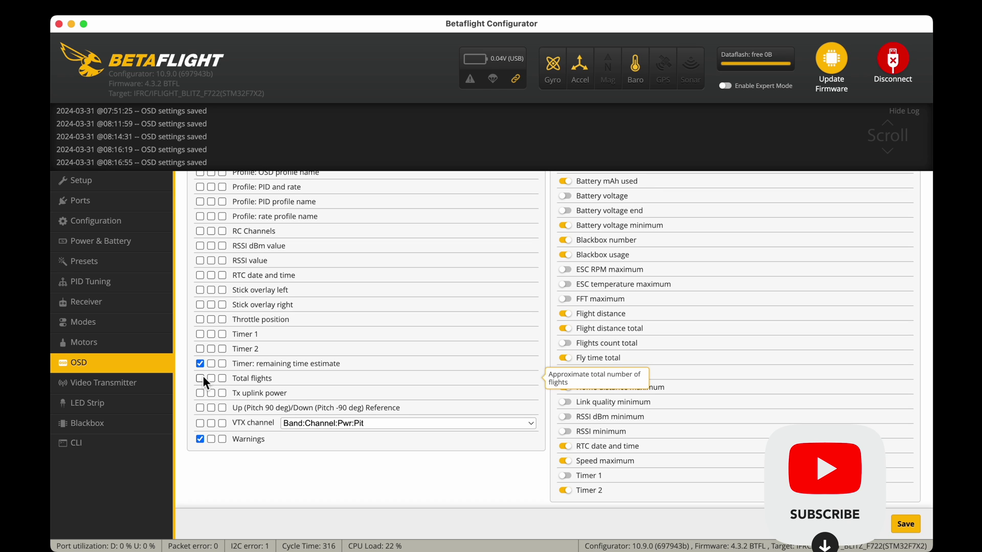
scroll(221, 296, "up", 5)
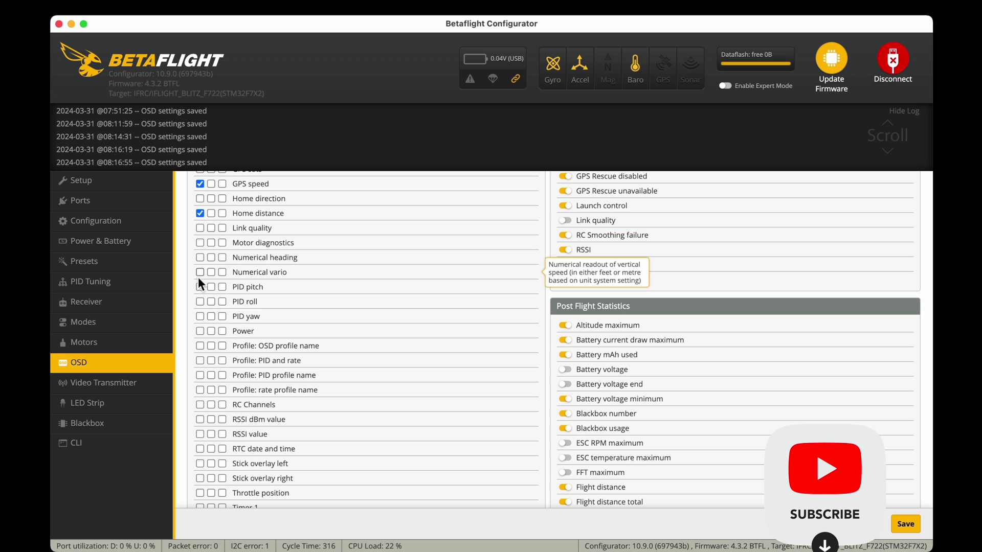
scroll(196, 396, "down", 1)
scroll(195, 393, "down", 1)
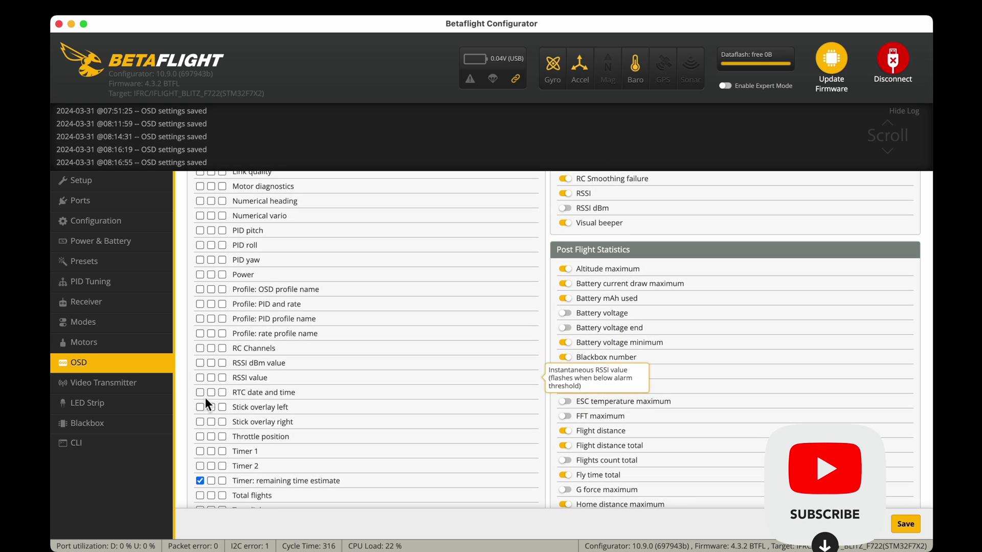
scroll(200, 419, "down", 3)
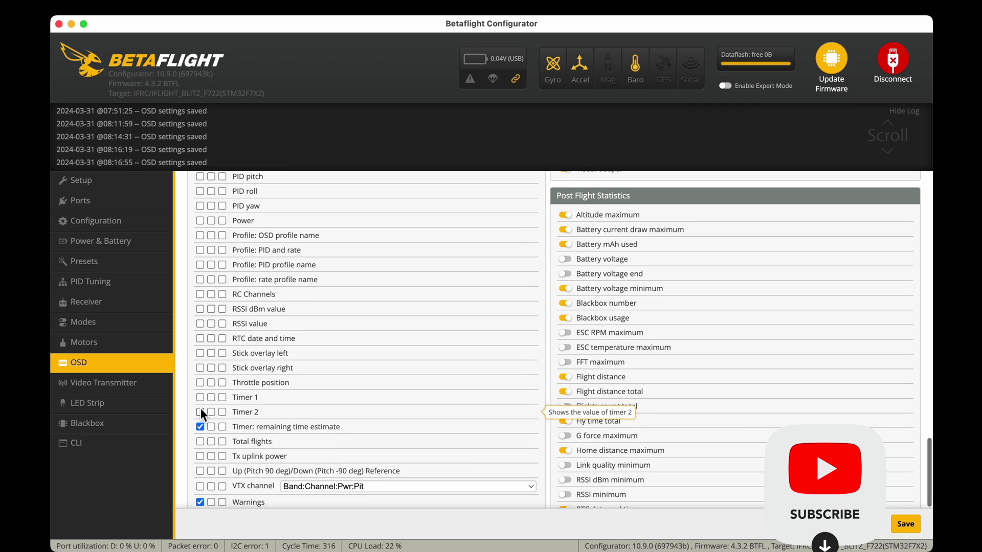
scroll(201, 439, "up", 10)
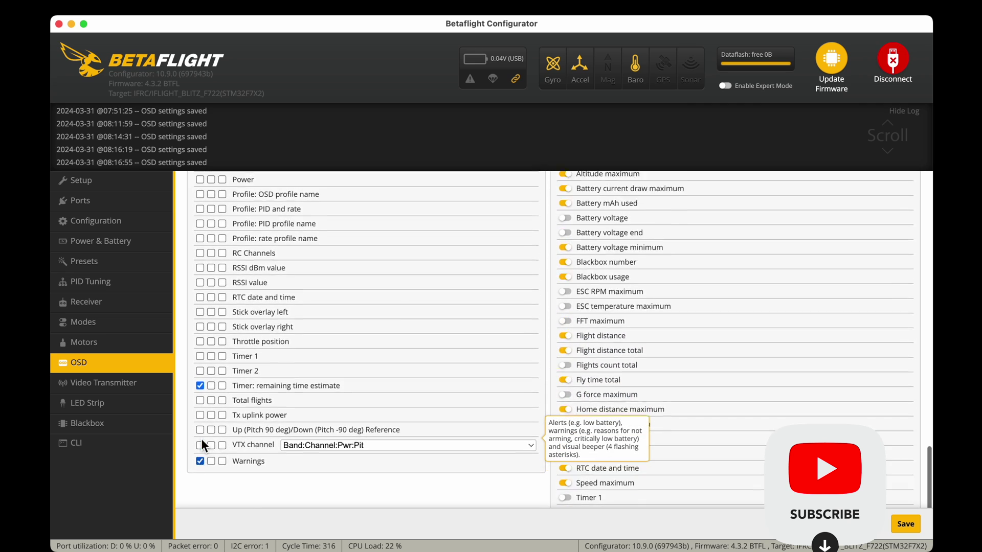
scroll(201, 438, "up", 10)
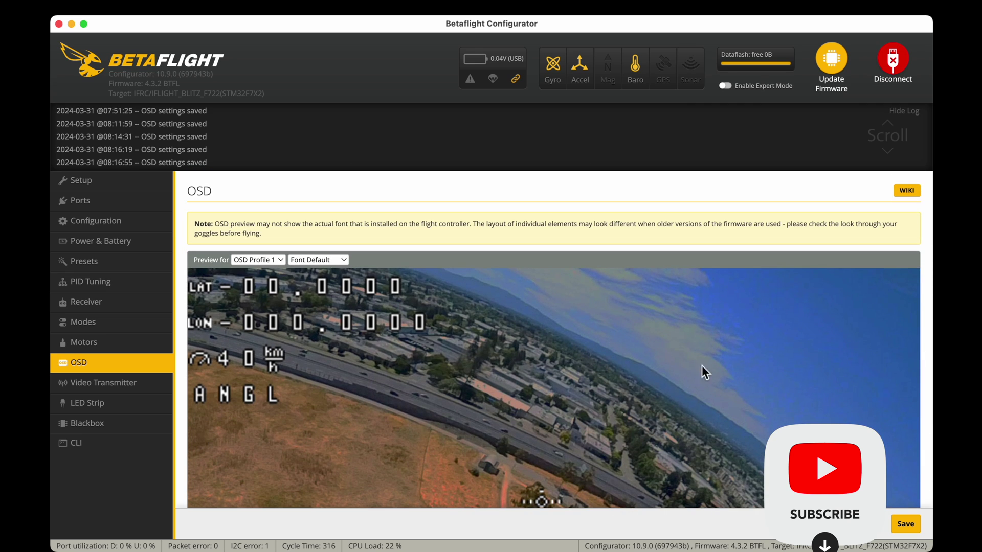
left_click(906, 524)
Step: Enable GPS sats for OSD profile 1, place it in the preview's upper-right corner, and save the OSD settings
scroll(762, 400, "down", 6)
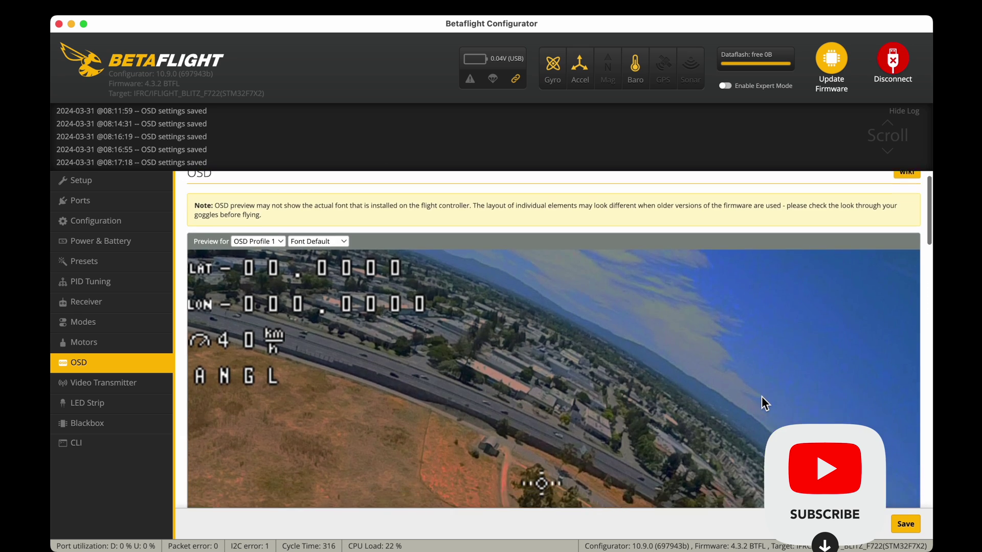
scroll(762, 404, "down", 6)
scroll(762, 399, "up", 3)
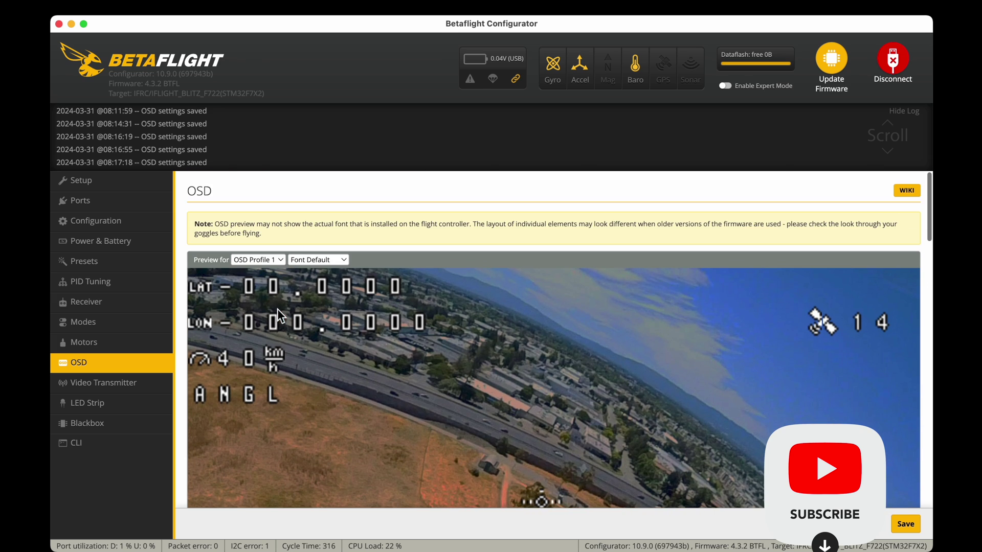
scroll(280, 312, "down", 3)
scroll(280, 312, "up", 2)
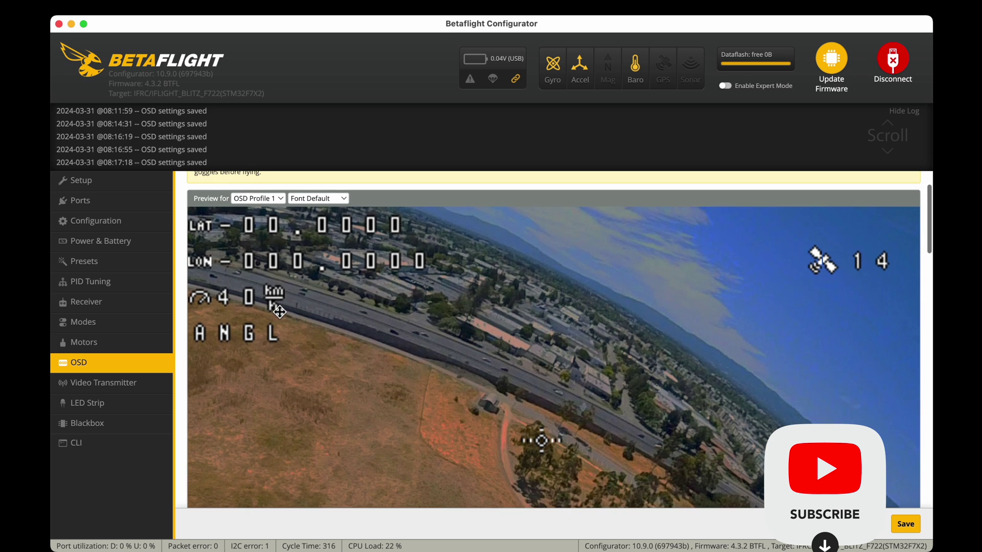
left_click_drag(835, 271, 849, 240)
scroll(821, 315, "down", 5)
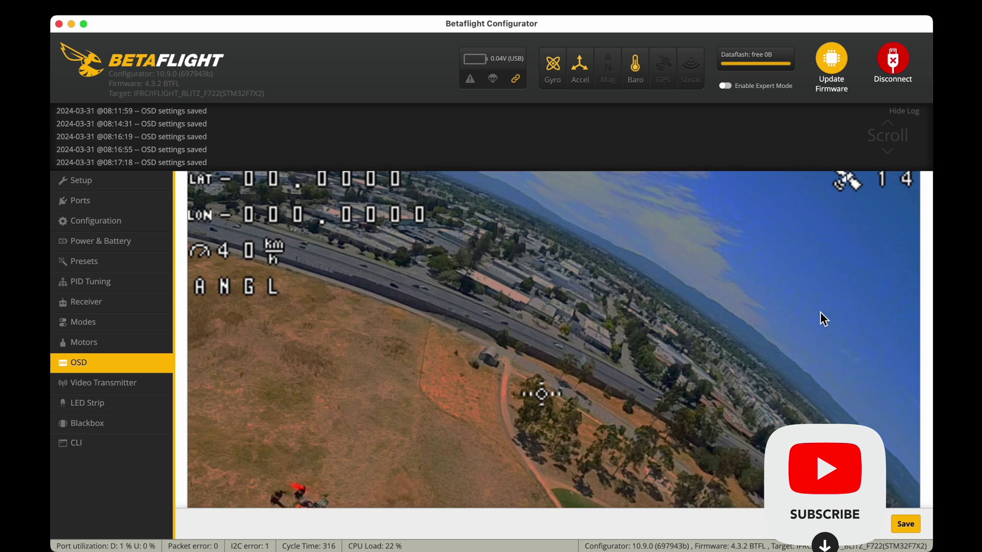
left_click(909, 532)
Step: Review the OSD element list, timers, alarms and post-flight statistics, and check the arrangement in the preview
scroll(713, 408, "down", 15)
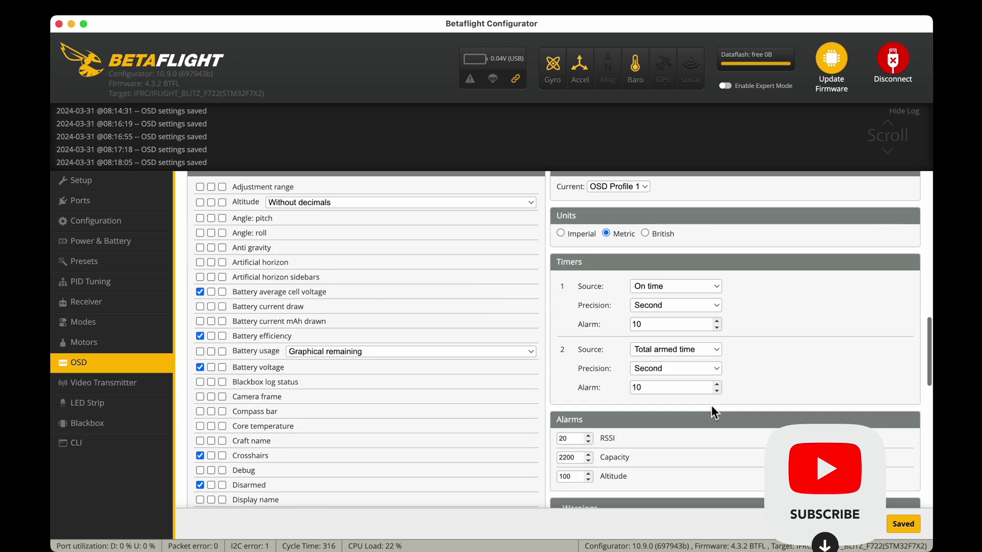
scroll(712, 408, "down", 5)
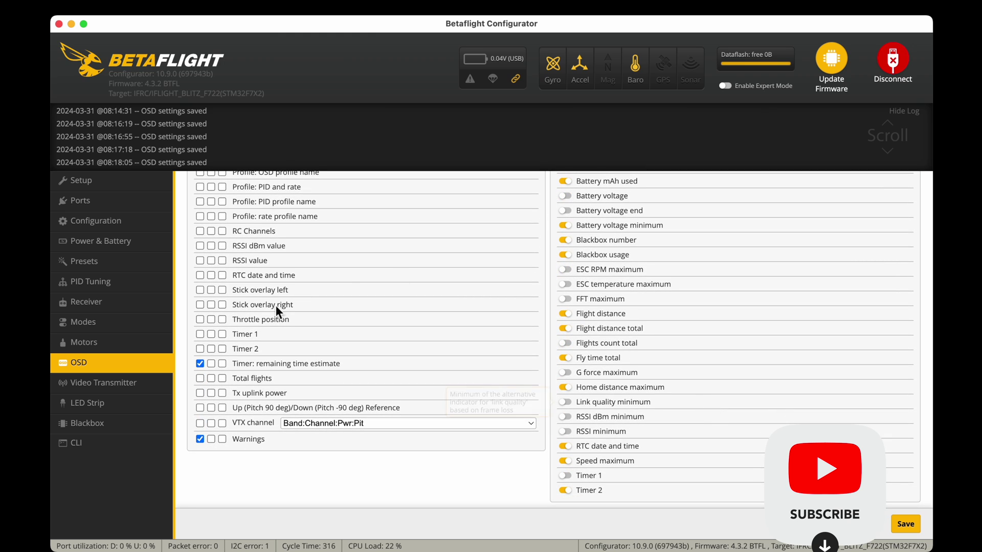
scroll(205, 311, "up", 4)
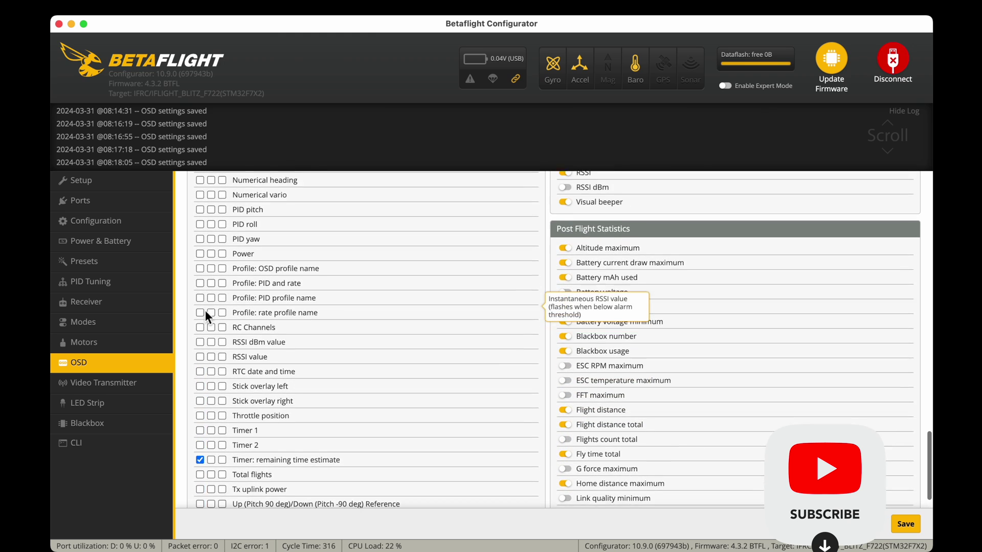
scroll(205, 311, "up", 5)
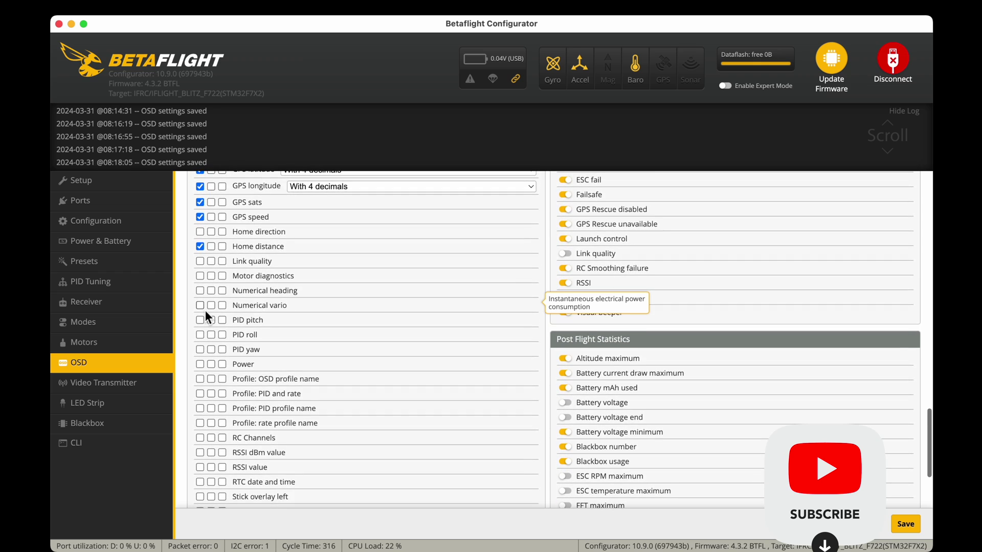
scroll(204, 311, "up", 12)
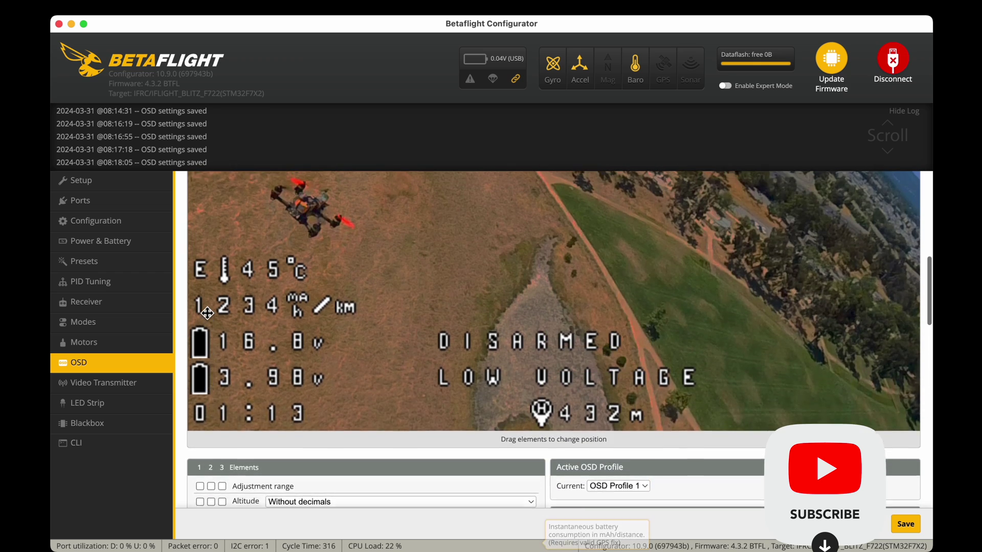